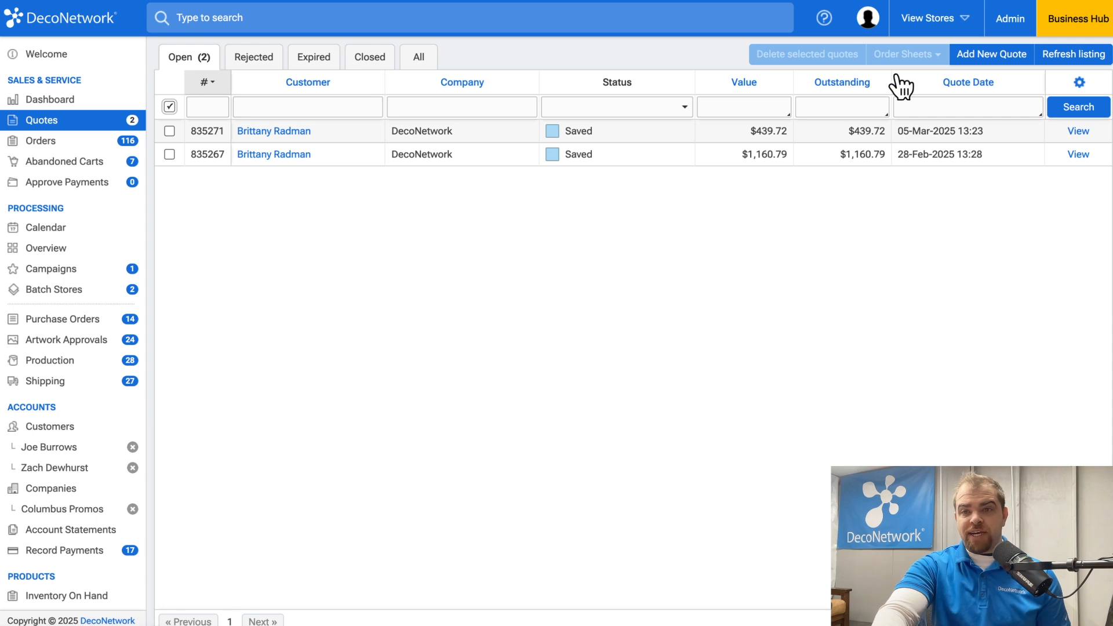
- Create a new quote and assign the first existing customer in the customer list to it
left_click(972, 58)
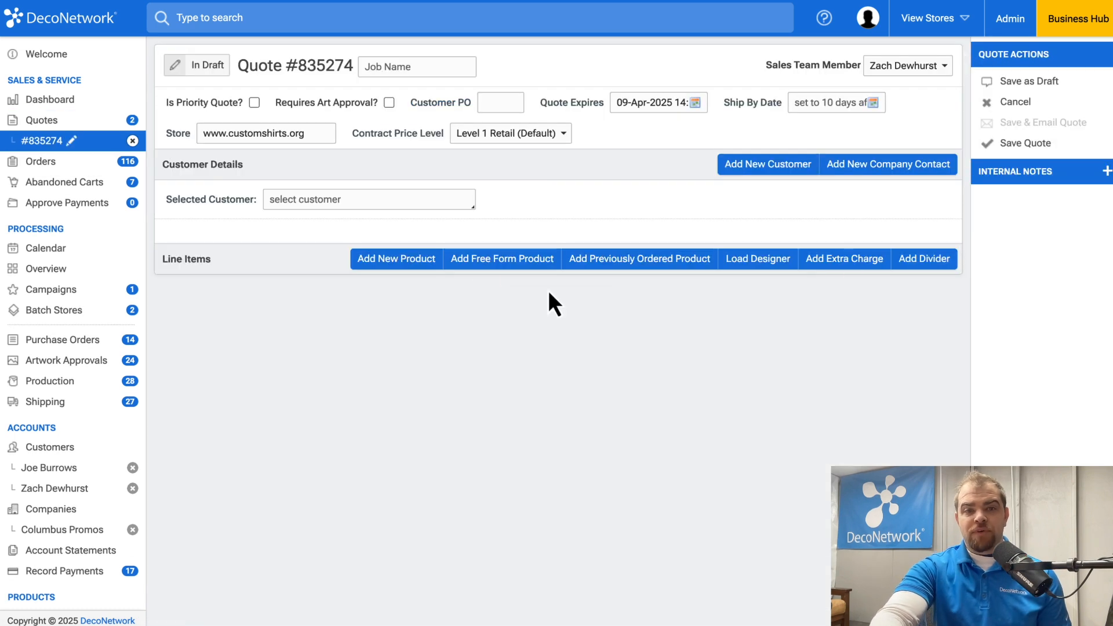
left_click(414, 200)
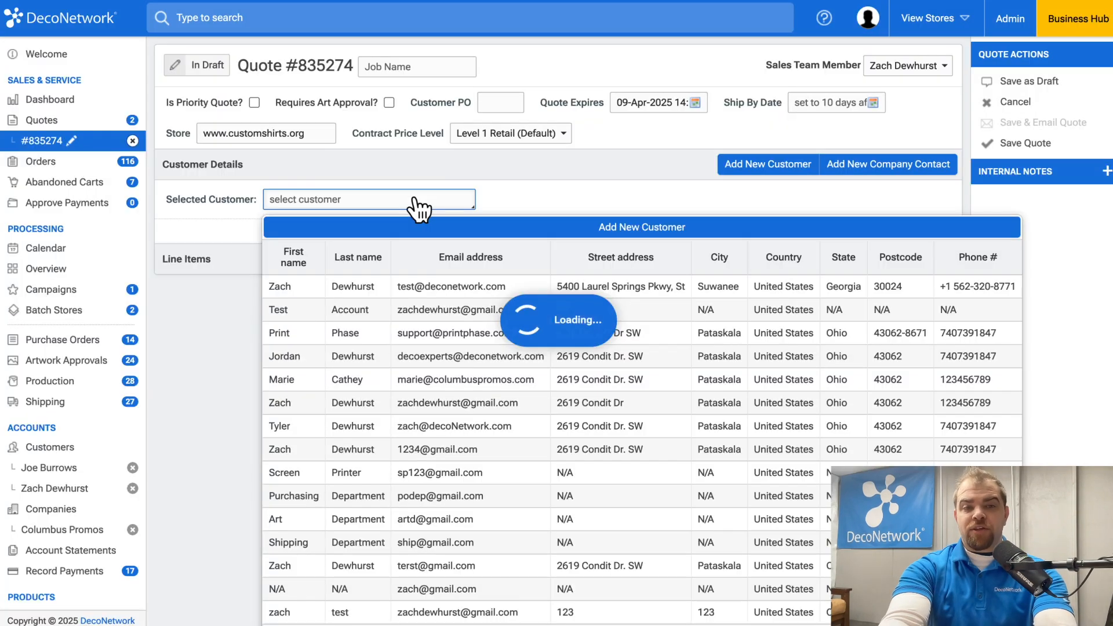
left_click(418, 291)
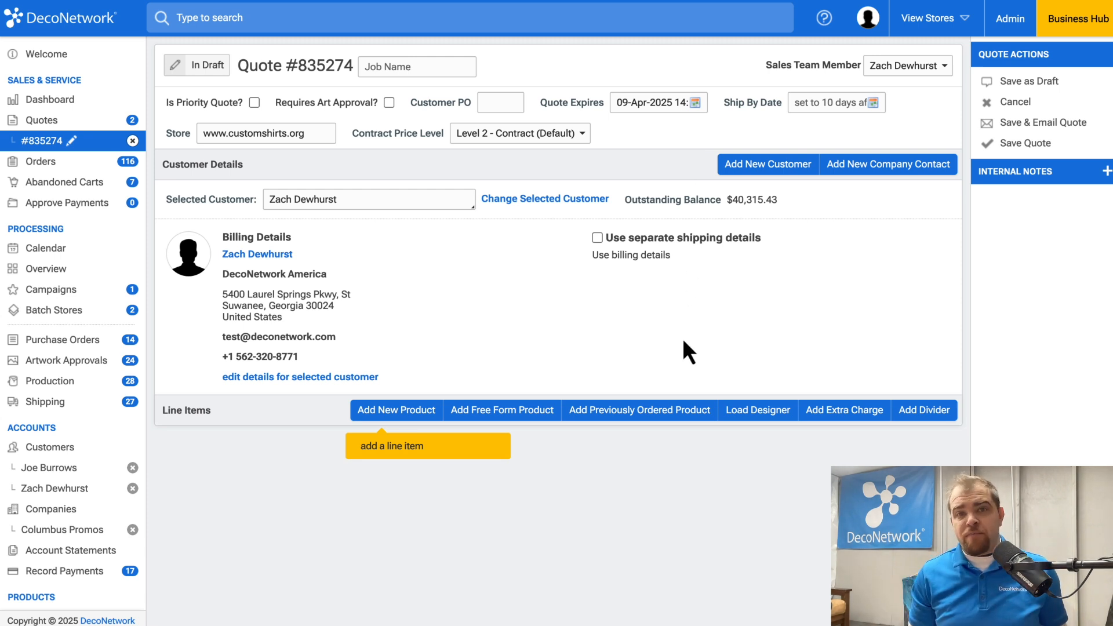
- Review the customer's previously ordered products, closing the list without adding any to the quote
left_click(672, 410)
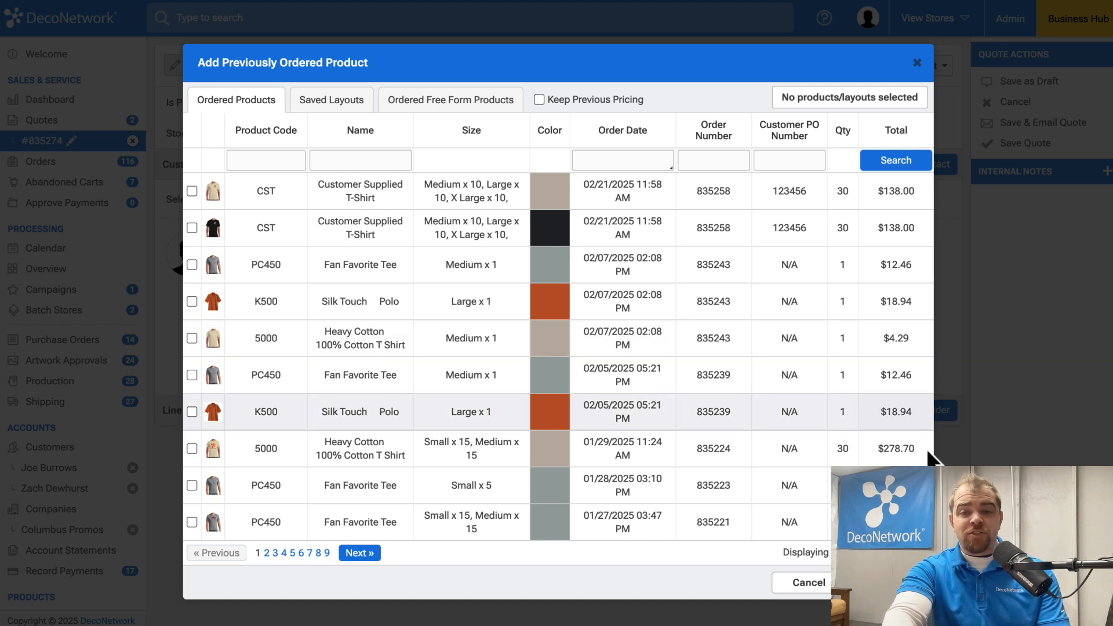
left_click(809, 585)
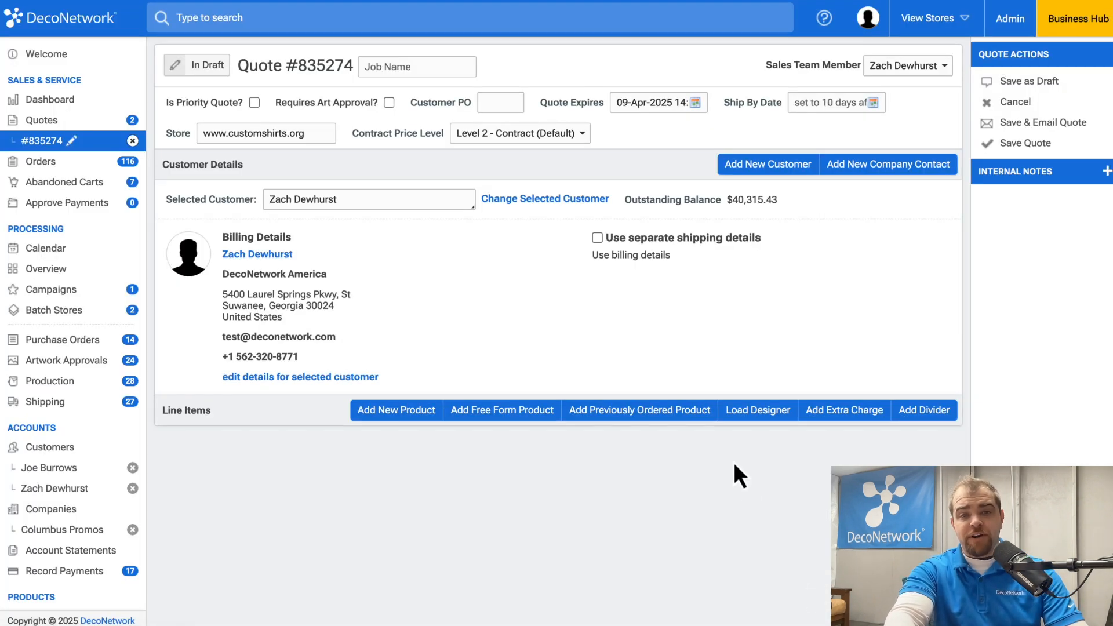
- Add a free form line item named "Gildan 5000" in Black with decoration "Full Color DTF Print" and a unit price of $20
left_click(520, 413)
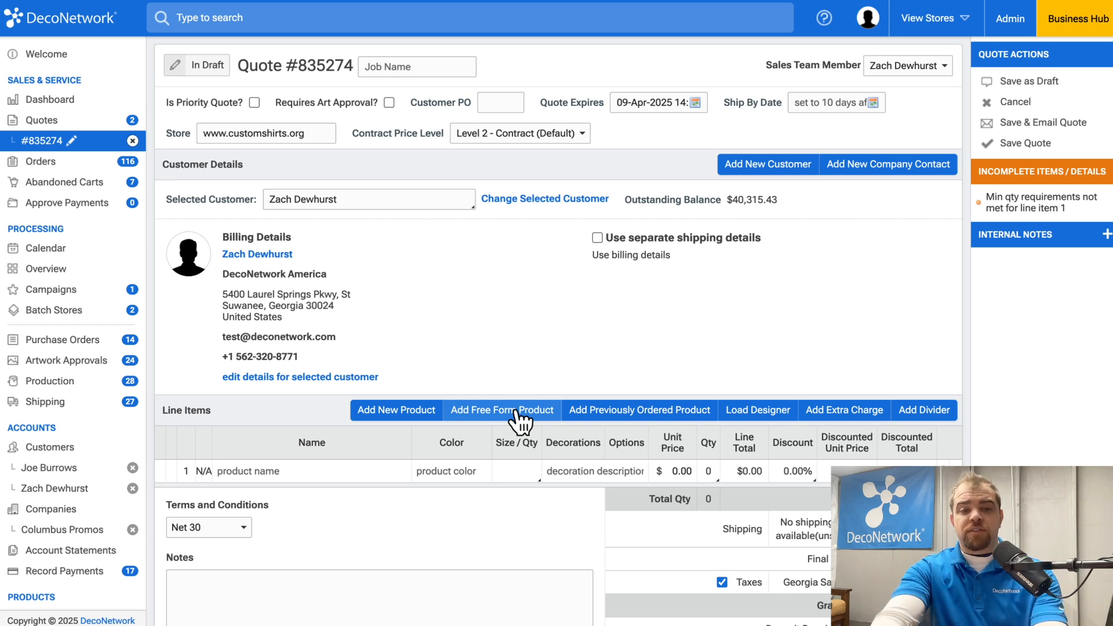
left_click(262, 468)
type("Gil")
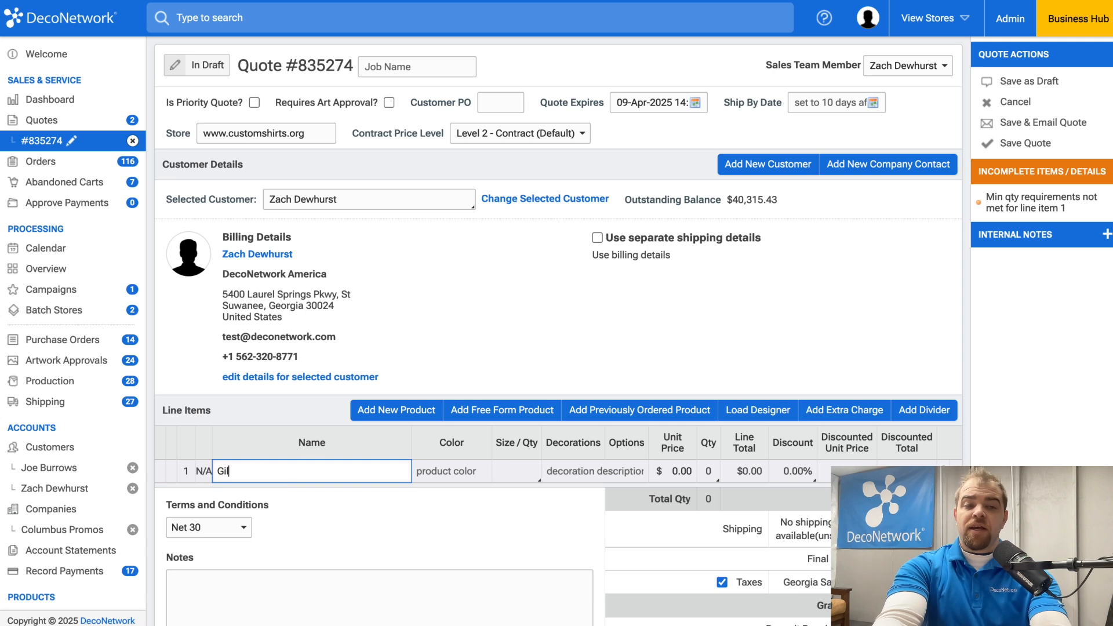
type("dan 5000")
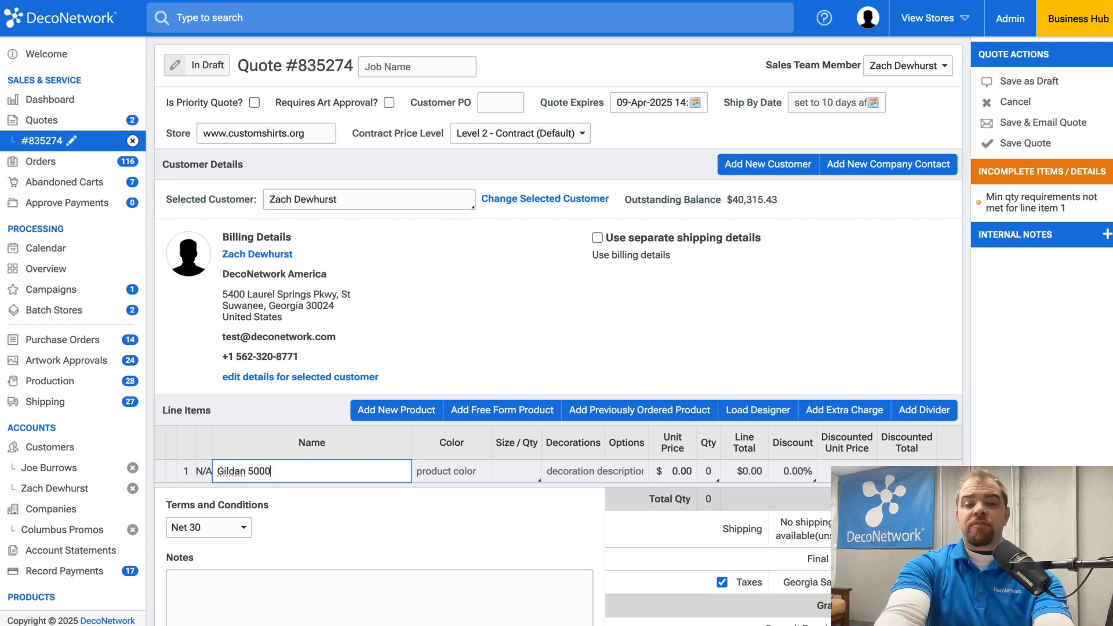
key("Tab")
type("Black")
key("Tab")
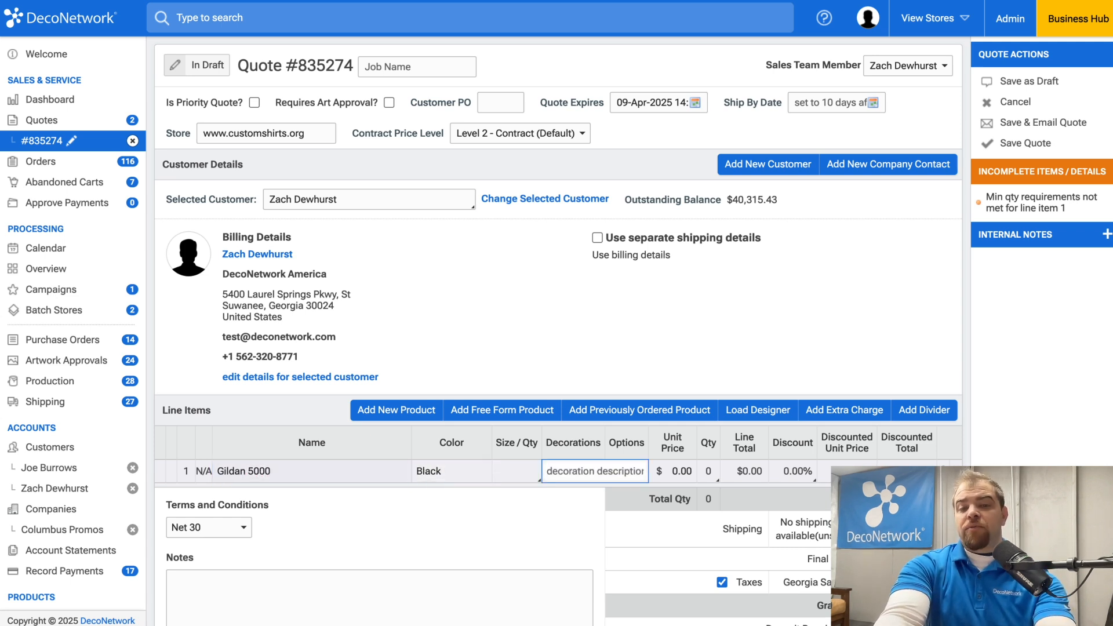
type("Full Color DTF Print")
key("Tab")
type("20")
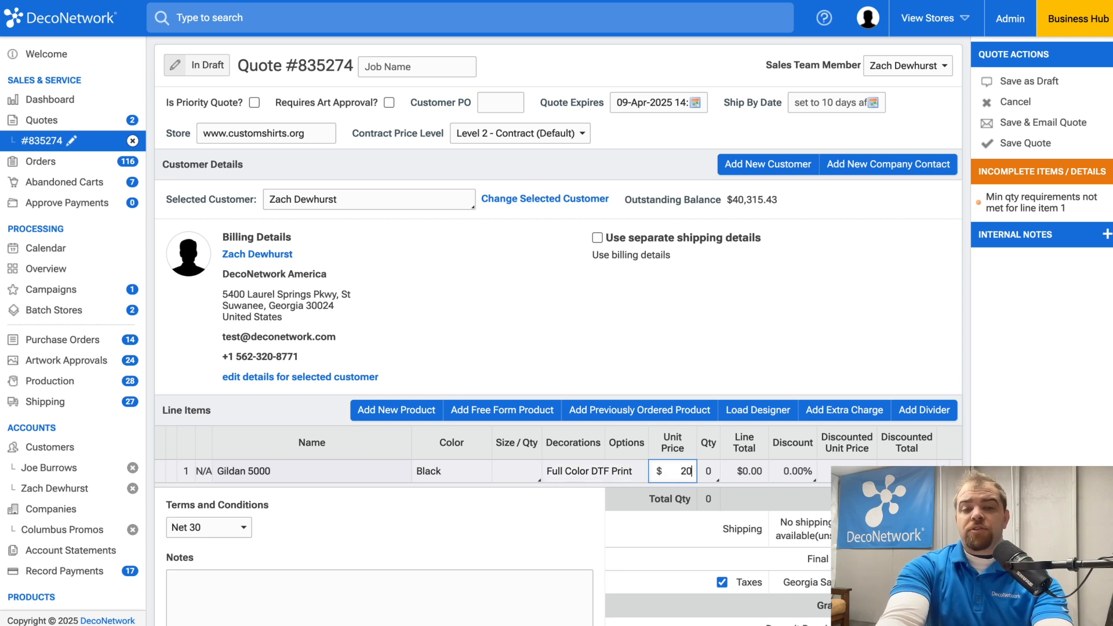
- Set the free form product's quantities to 1 small and 1 medium
left_click(515, 479)
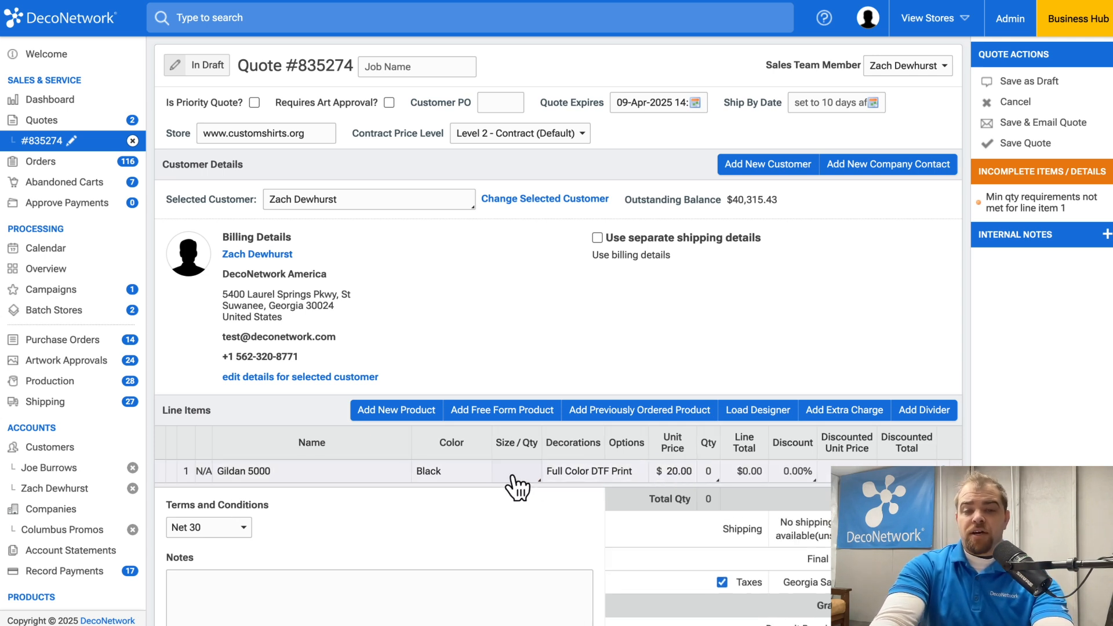
left_click(516, 488)
left_click(596, 569)
type("1")
left_click(605, 593)
type("1")
key("Return")
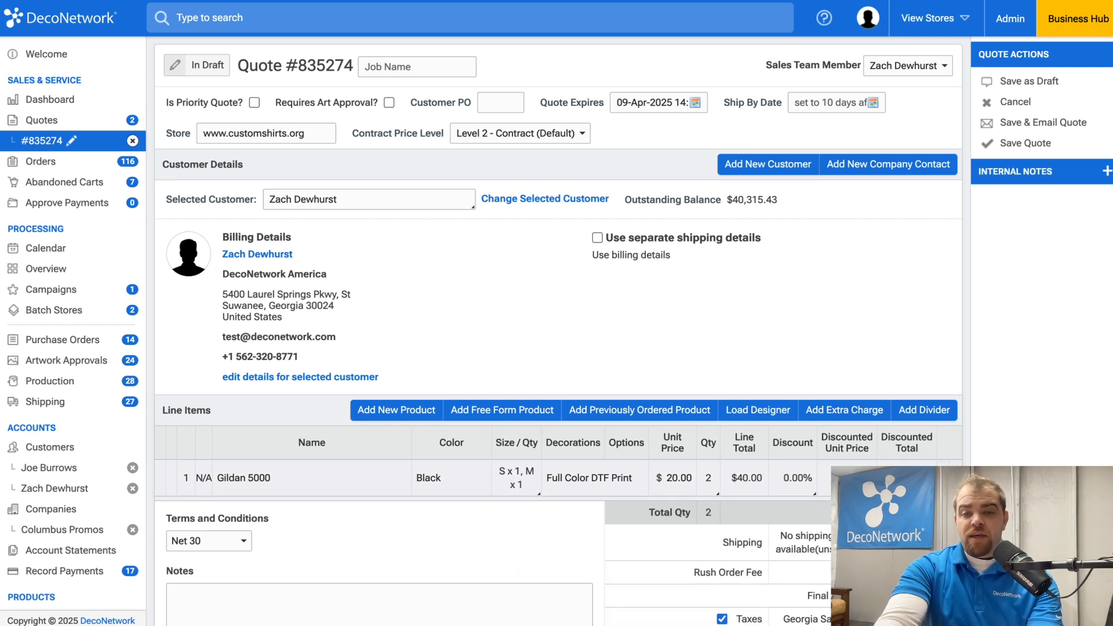
- Delete the free form Gildan 5000 line item from the quote
mouse_move(944, 478)
scroll(945, 487, "down", 2)
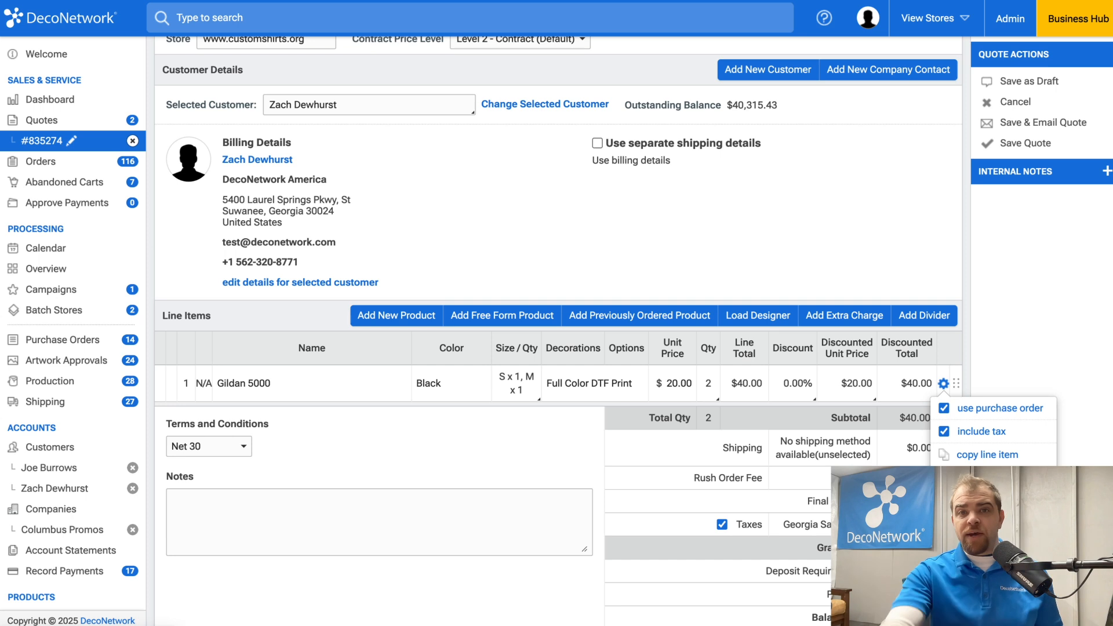
left_click(988, 477)
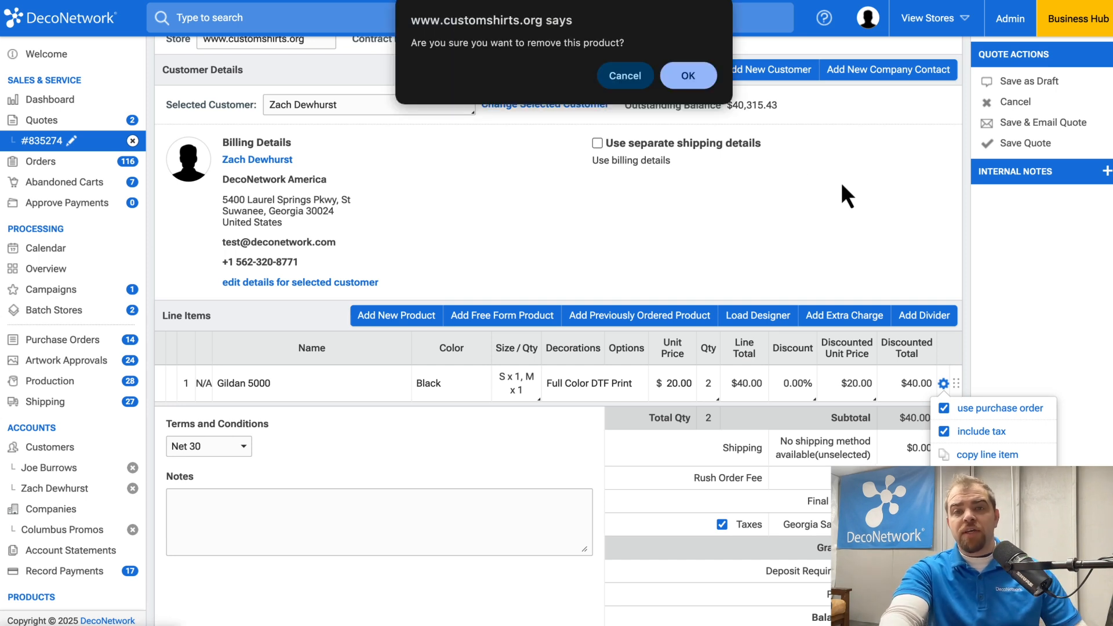
left_click(691, 77)
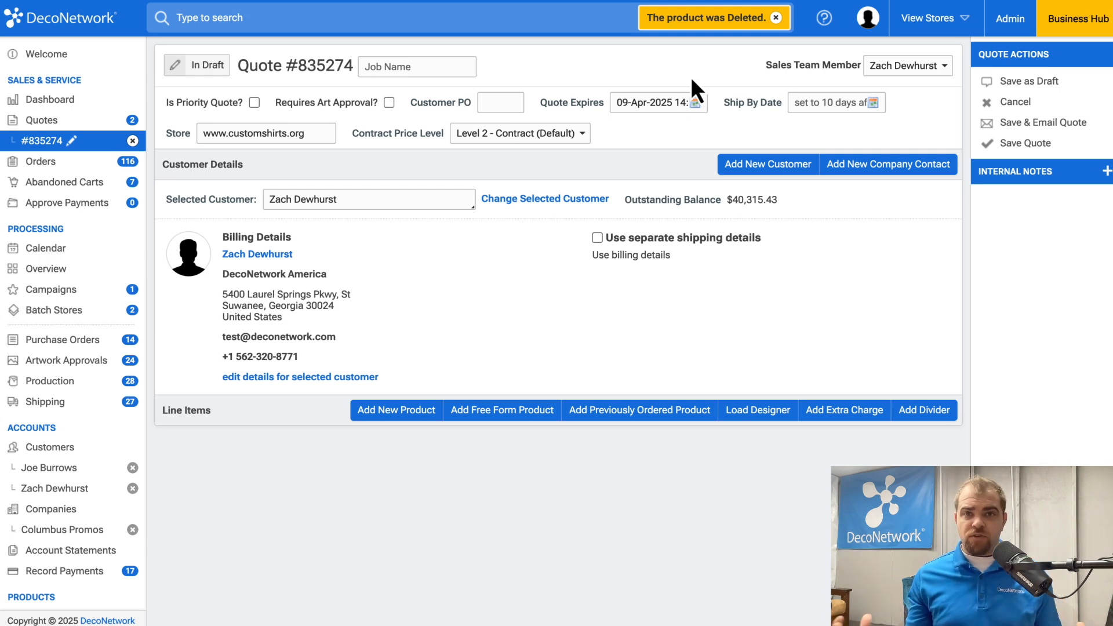
- Add a new catalog product line item and search its product name for 5000
left_click(381, 402)
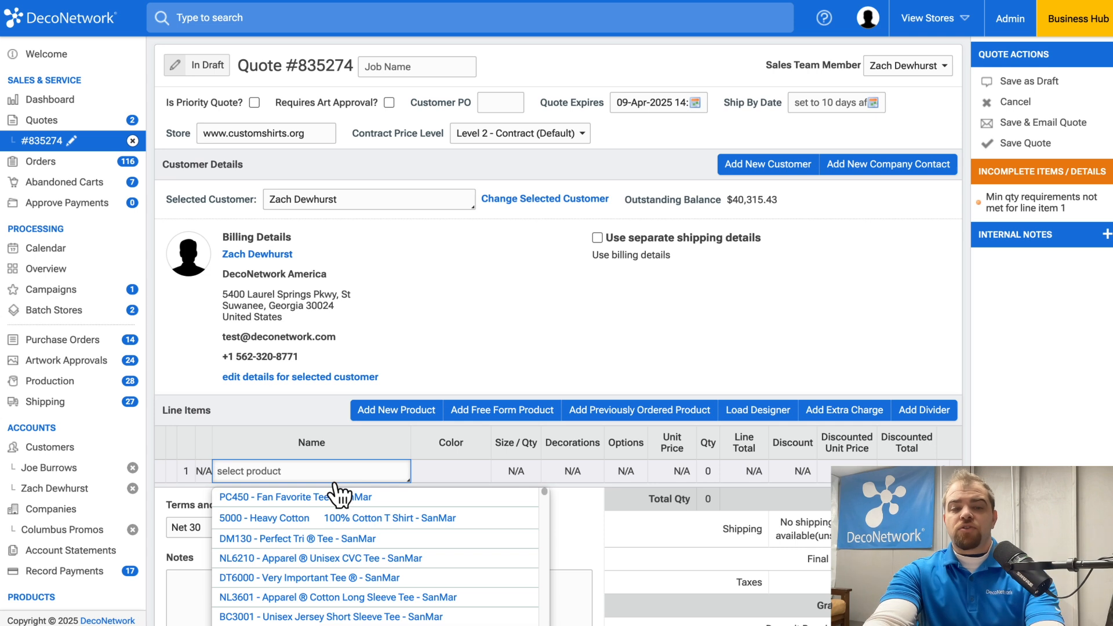
type("5000")
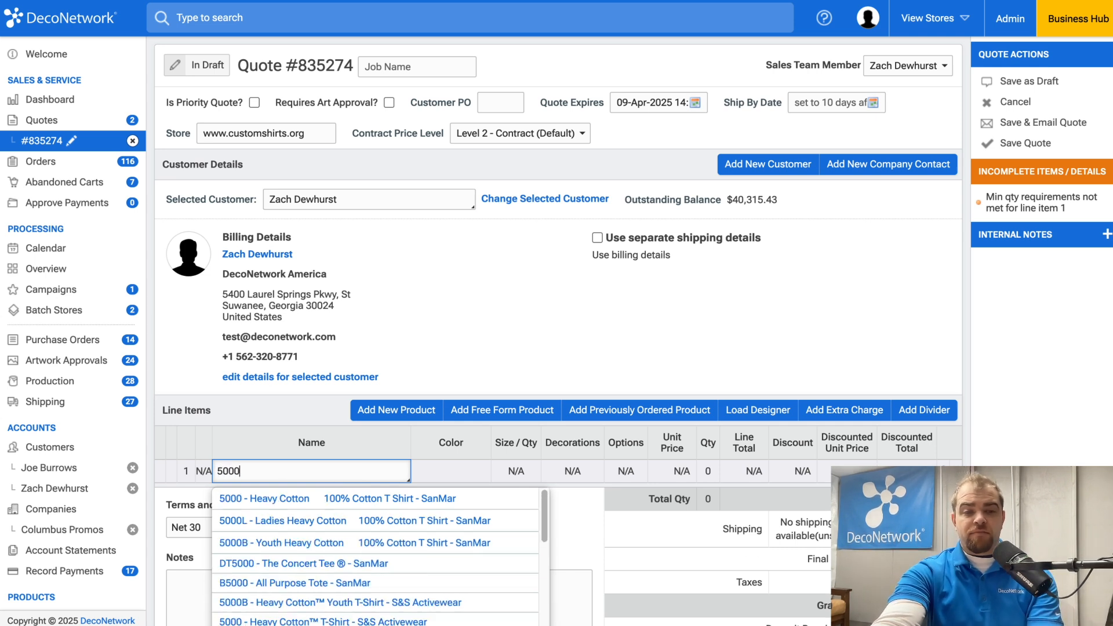
scroll(673, 493, "down", 1)
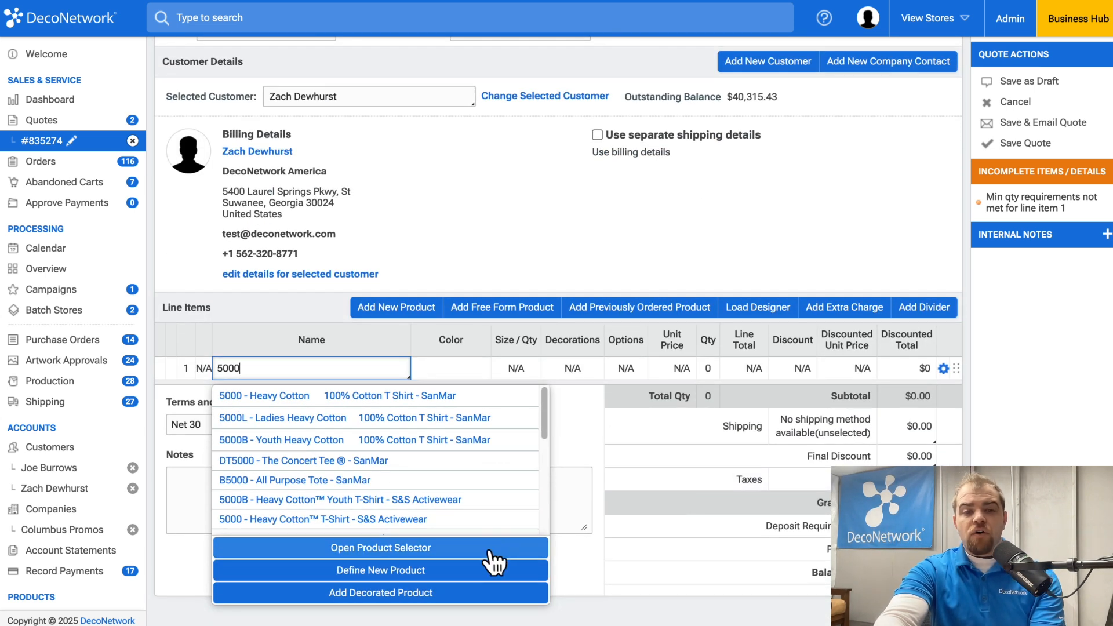
- Examine the category, size, color, vendor, manufacturer and process filters in the product selector, leaving it without a selection
left_click(423, 551)
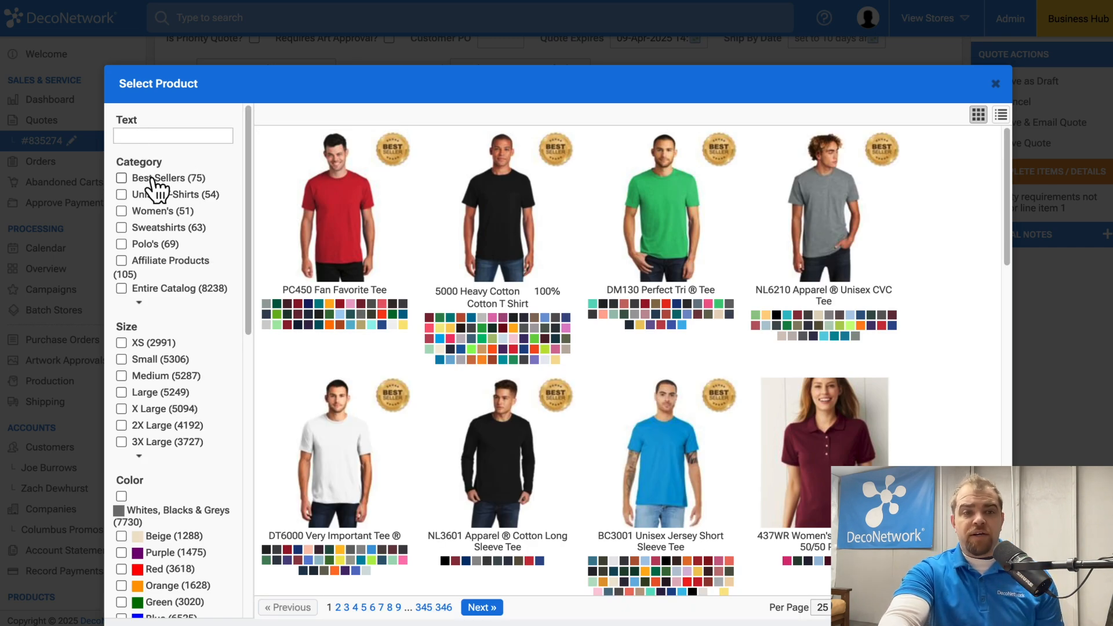
scroll(152, 174, "down", 1)
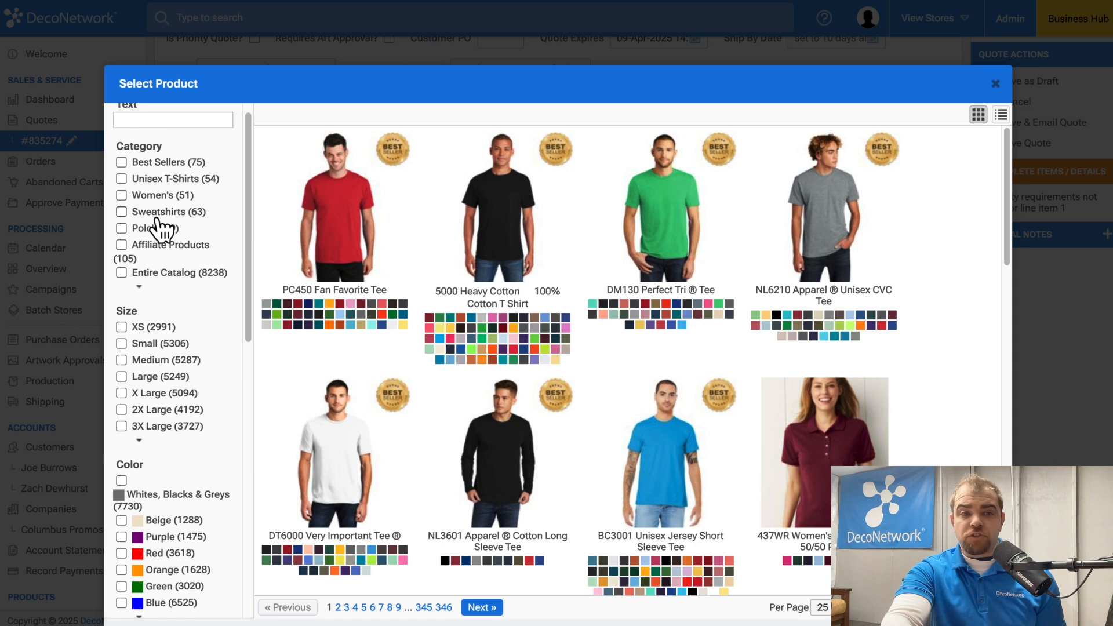
scroll(163, 226, "down", 3)
scroll(156, 220, "down", 5)
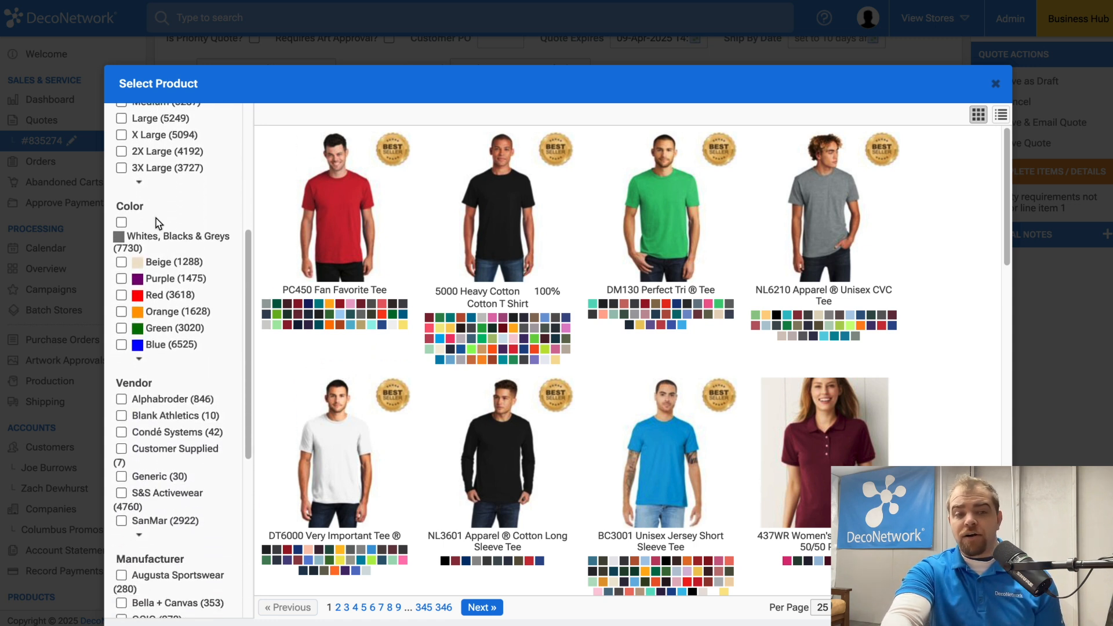
scroll(155, 220, "down", 2)
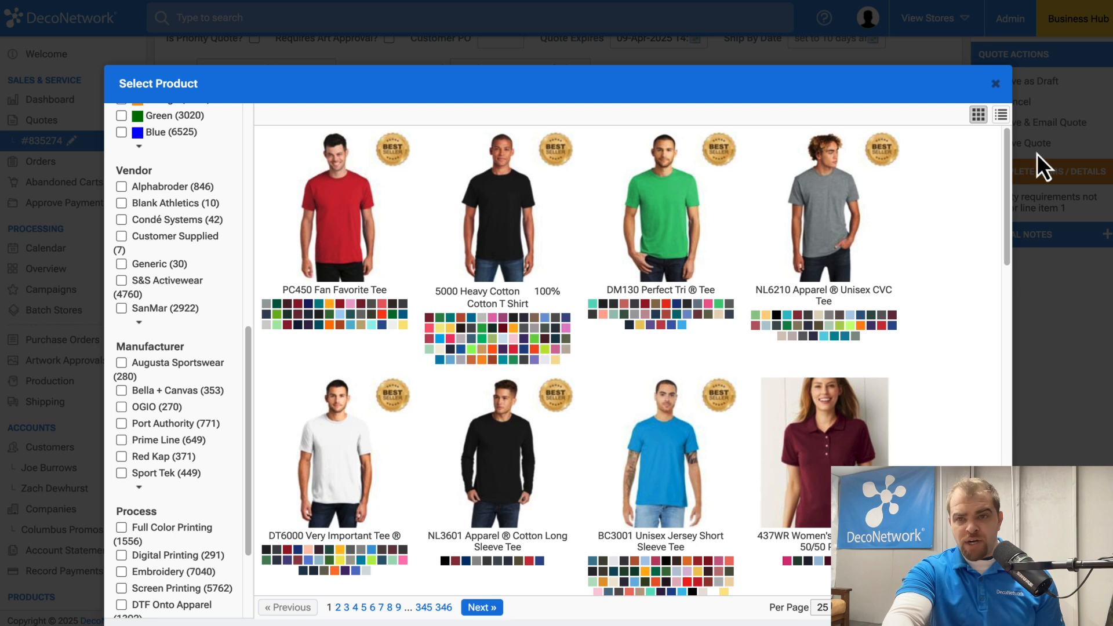
left_click(997, 86)
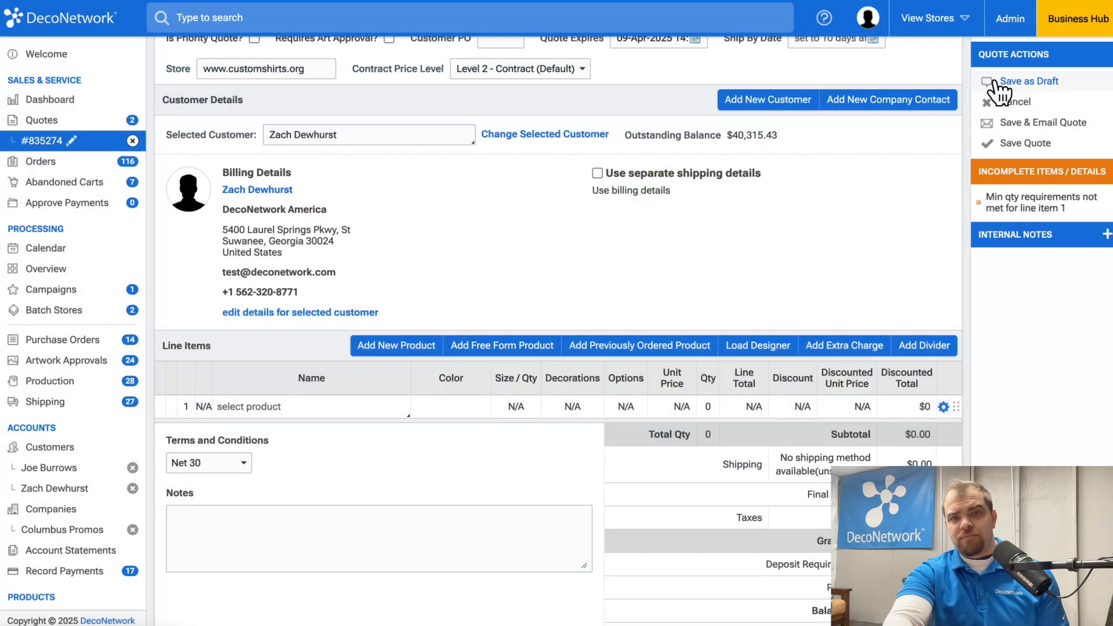
- Search for 5000 and set the line item's product to SanMar's 5000 Heavy Cotton 100% Cotton T Shirt
left_click(270, 407)
type("5000")
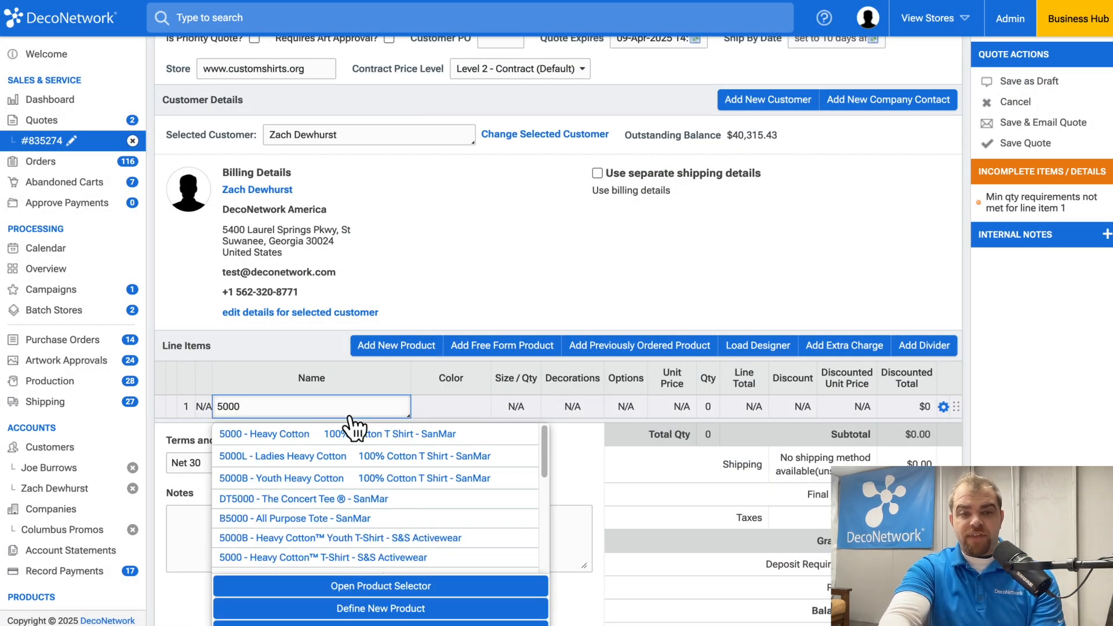
left_click(358, 435)
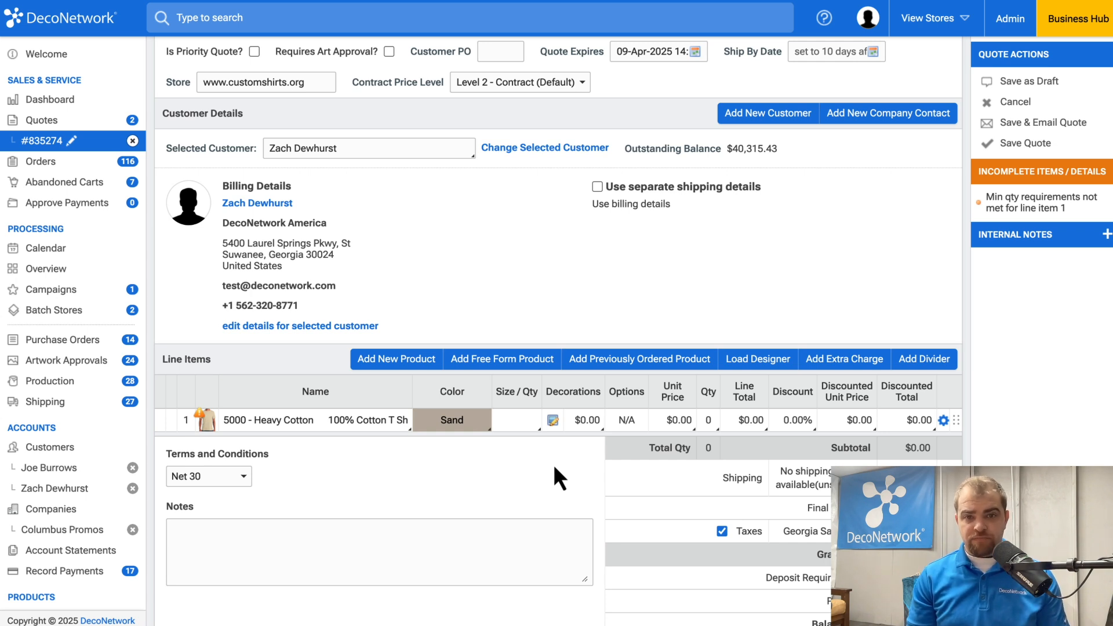
- Check the T-shirt's sizes, prices, mark-up and supplier inventory, leaving the quantities unfilled
left_click(523, 427)
scroll(716, 503, "down", 1)
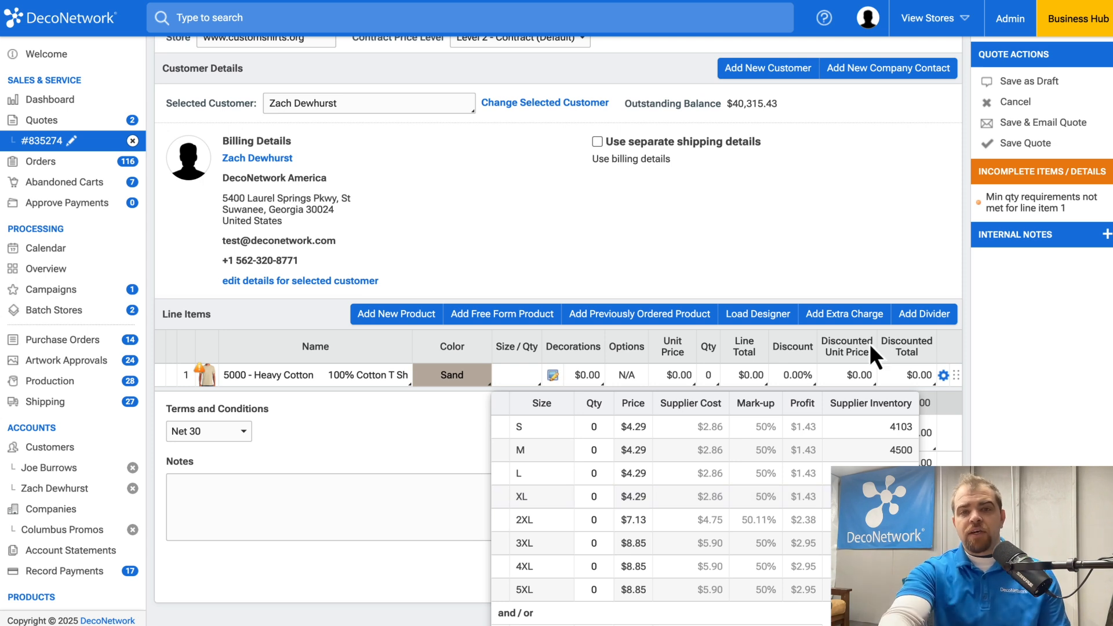
left_click(610, 287)
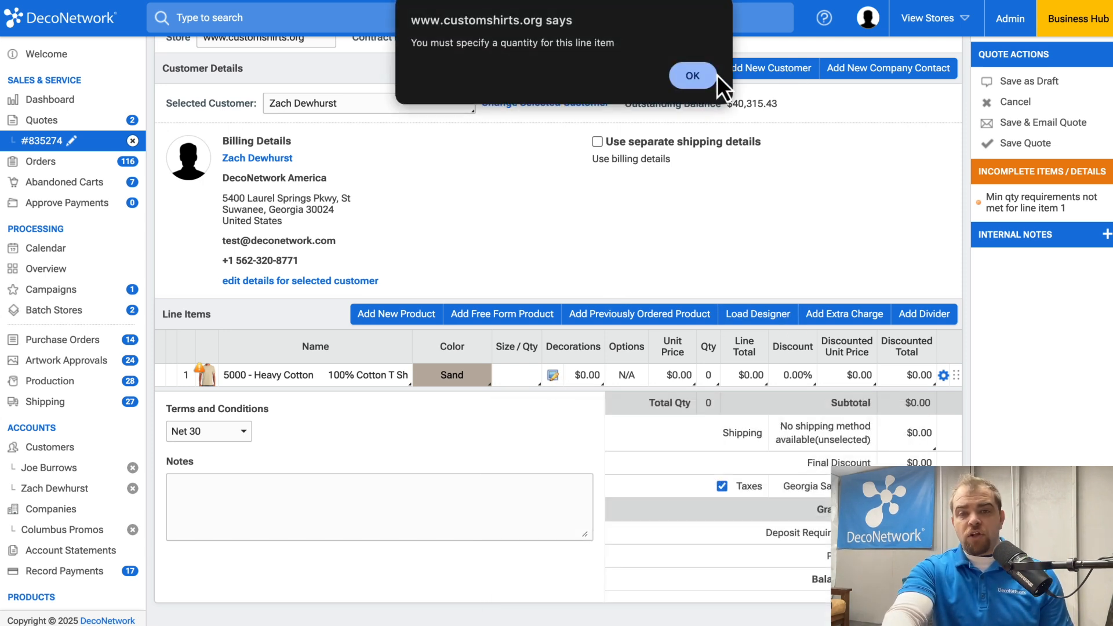
left_click(717, 75)
- Open the T-shirt's decoration designer and add the uploaded "view" PNG as a screen printing design on the front
left_click(558, 409)
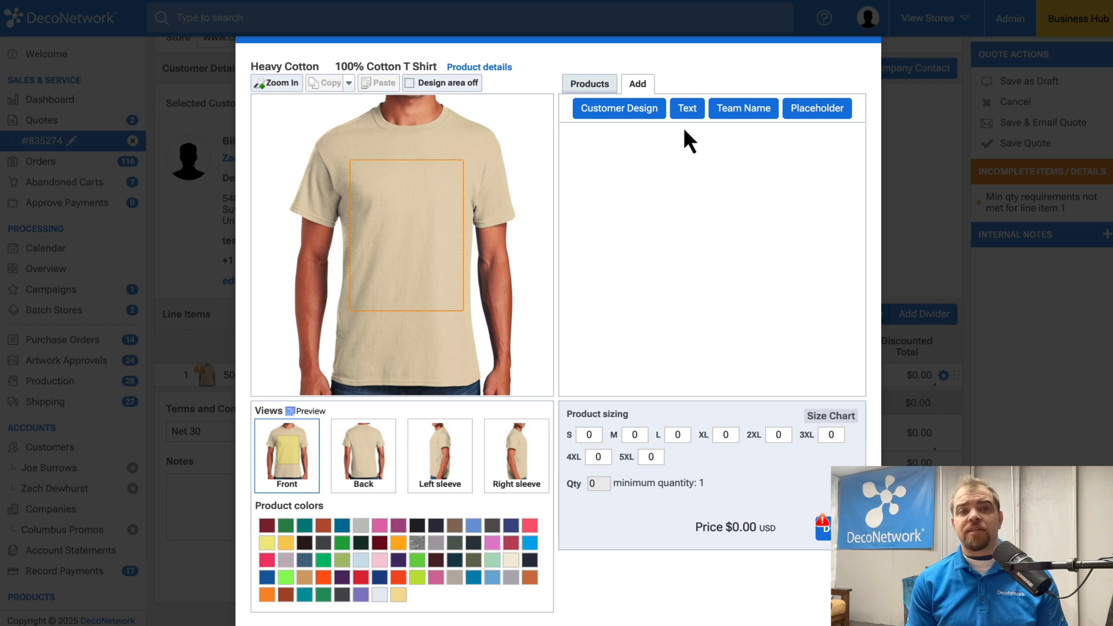
left_click(623, 111)
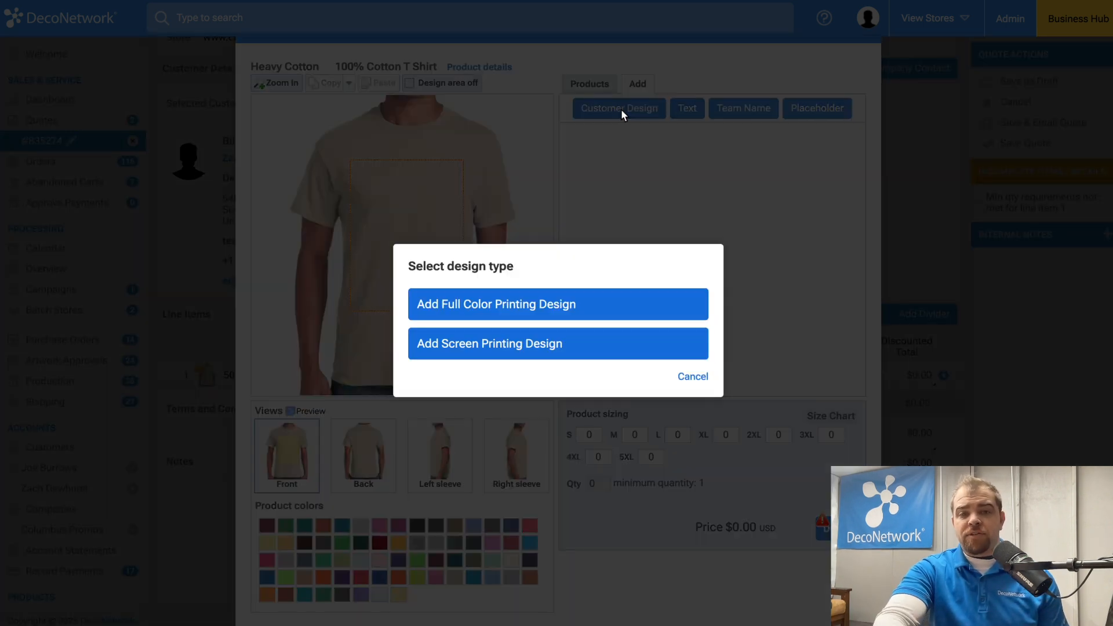
left_click(510, 348)
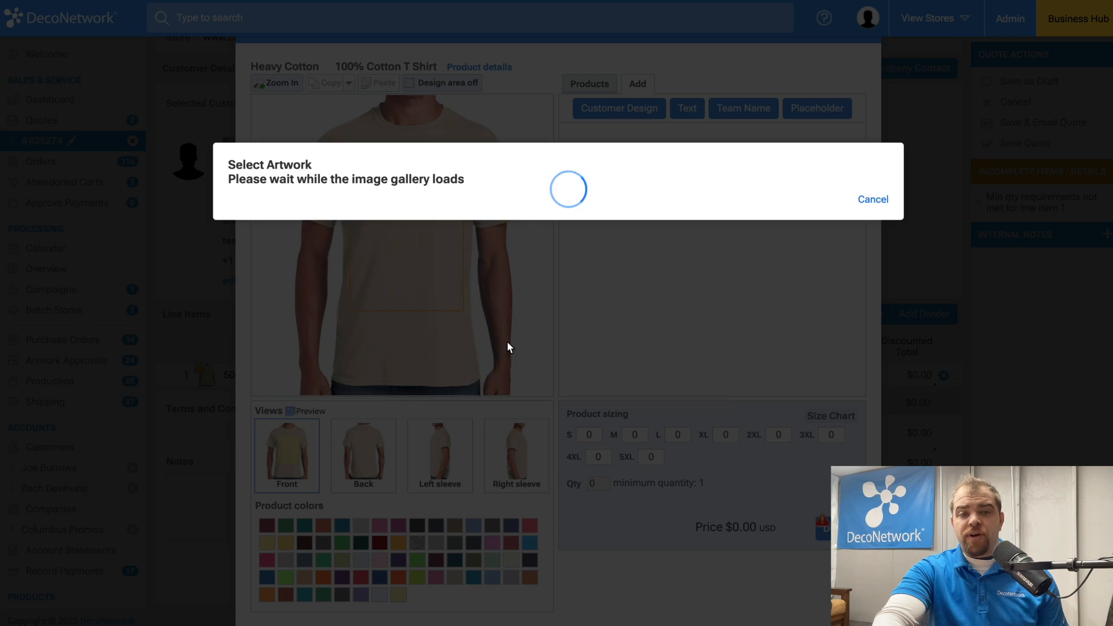
left_click(761, 265)
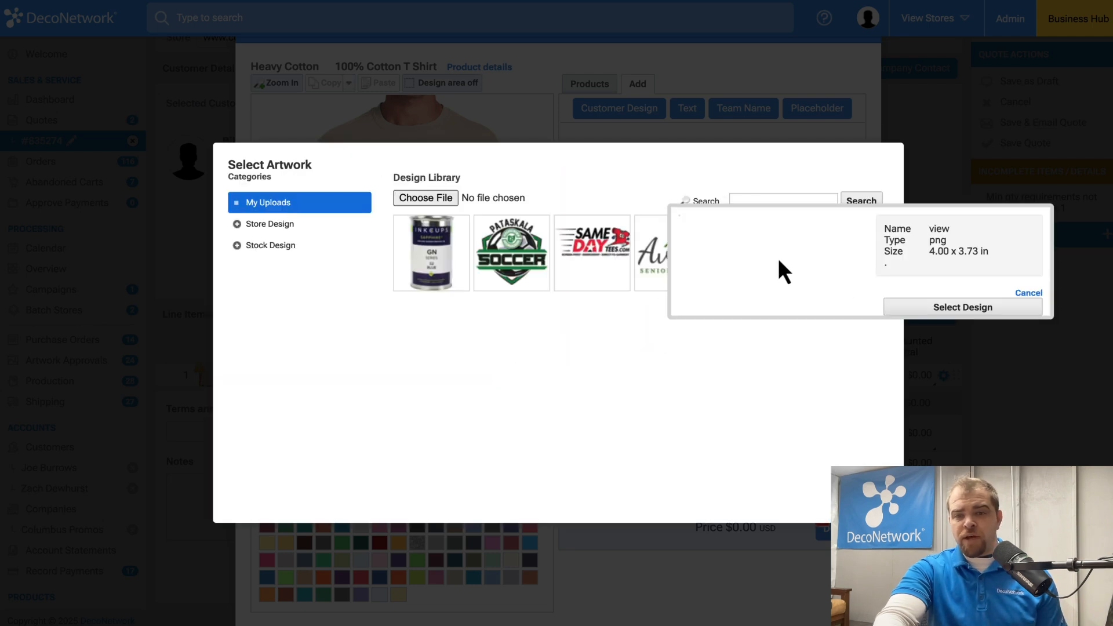
left_click(928, 311)
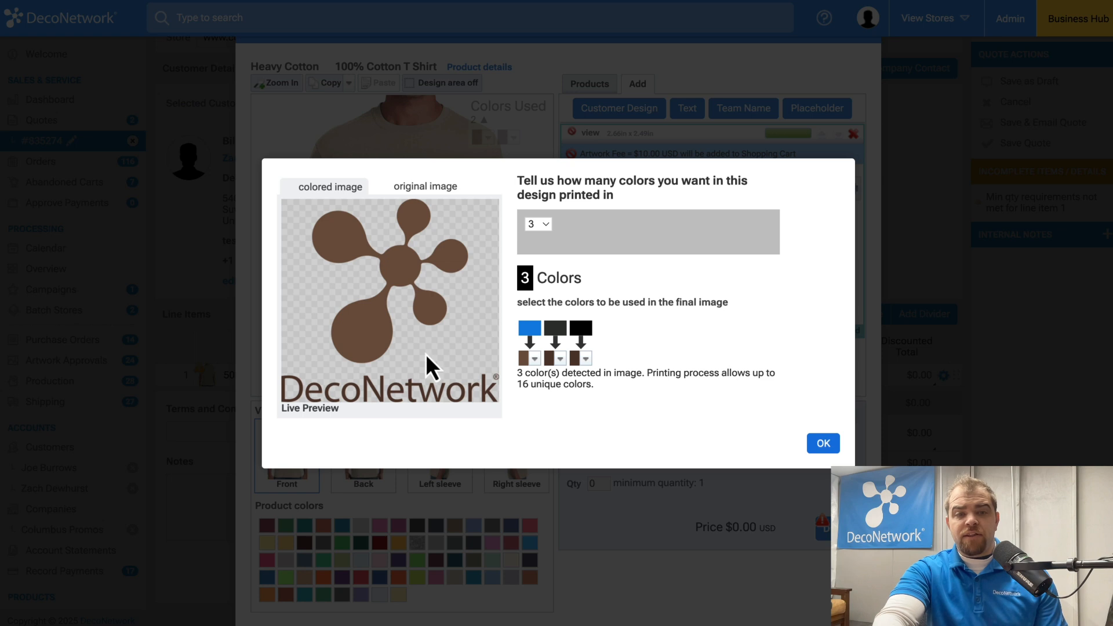
- Map all three detected colors of the logo to White and apply the recoloring to the design
left_click(534, 359)
left_click(289, 437)
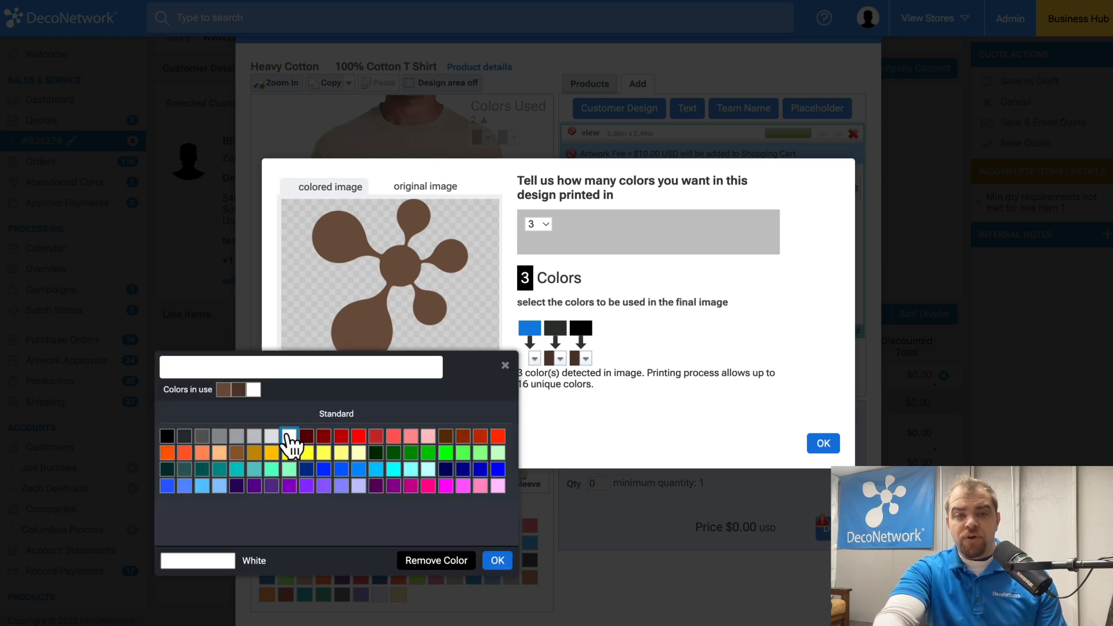
left_click(604, 398)
left_click(560, 358)
left_click(278, 389)
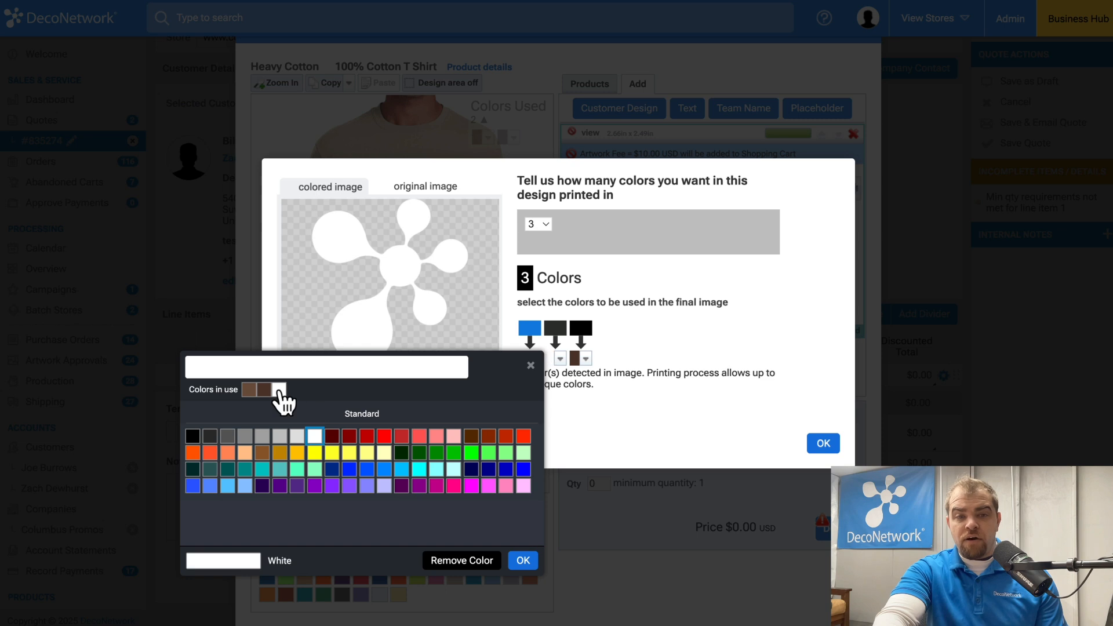
left_click(605, 393)
left_click(585, 360)
left_click(302, 388)
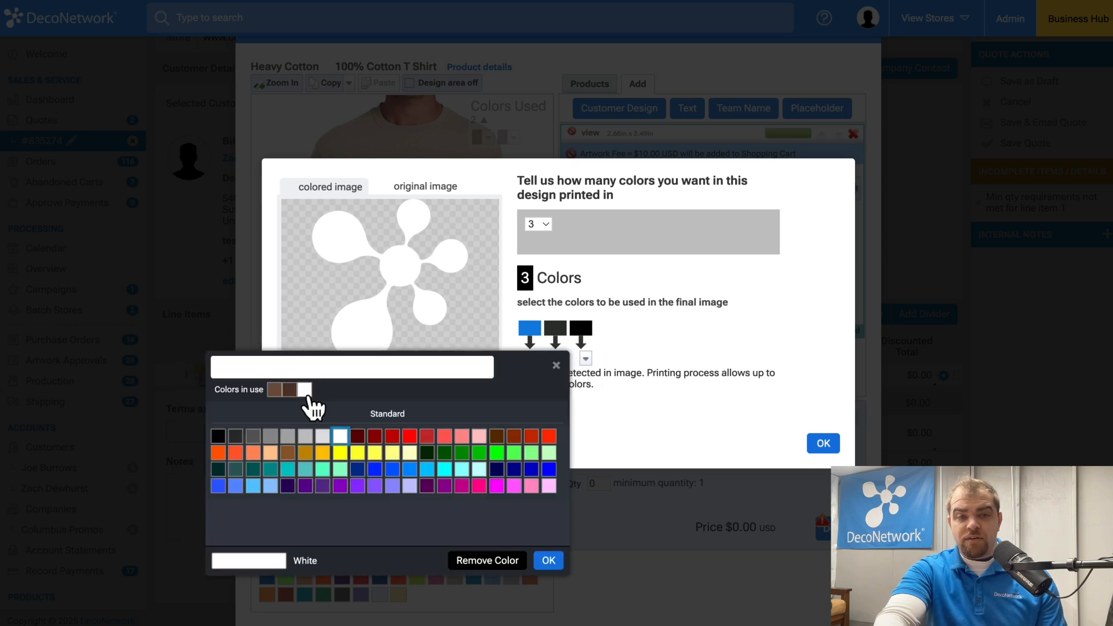
left_click(839, 446)
left_click(837, 446)
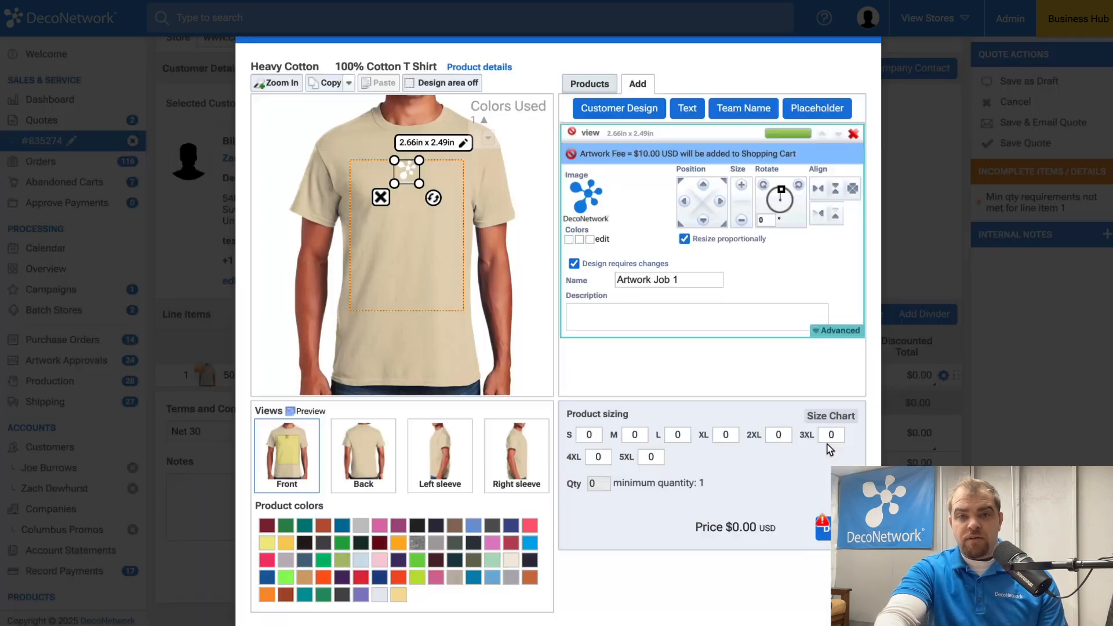
- Enlarge the front logo to about 9.85 x 9.20 in, centered on the chest, and save the design on a Black shirt
left_click_drag(421, 189, 458, 249)
left_click_drag(422, 197, 405, 199)
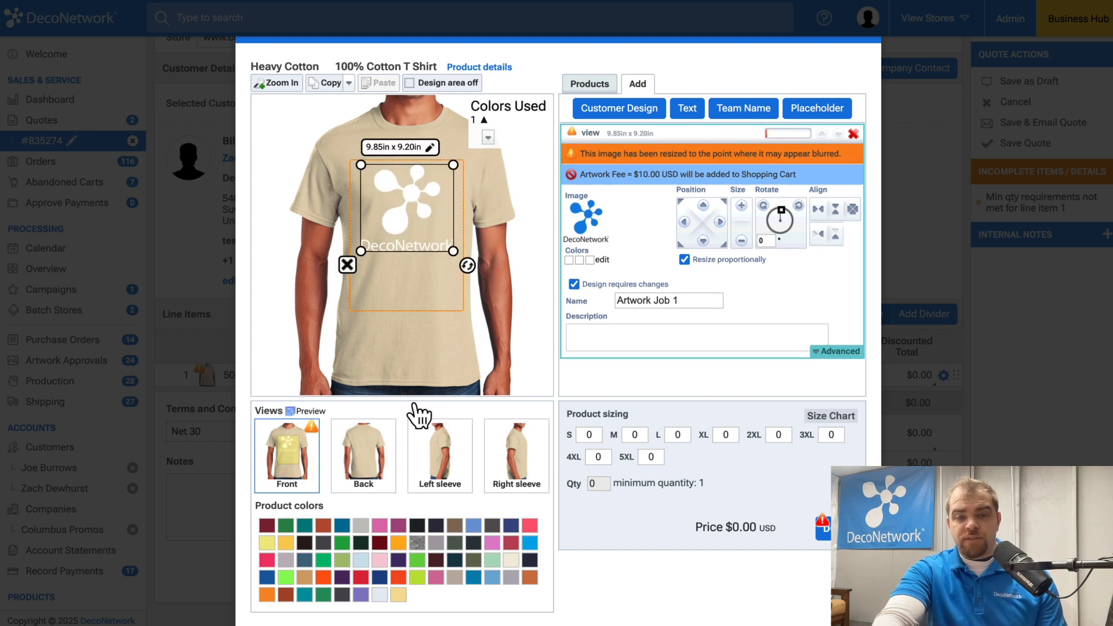
left_click(417, 526)
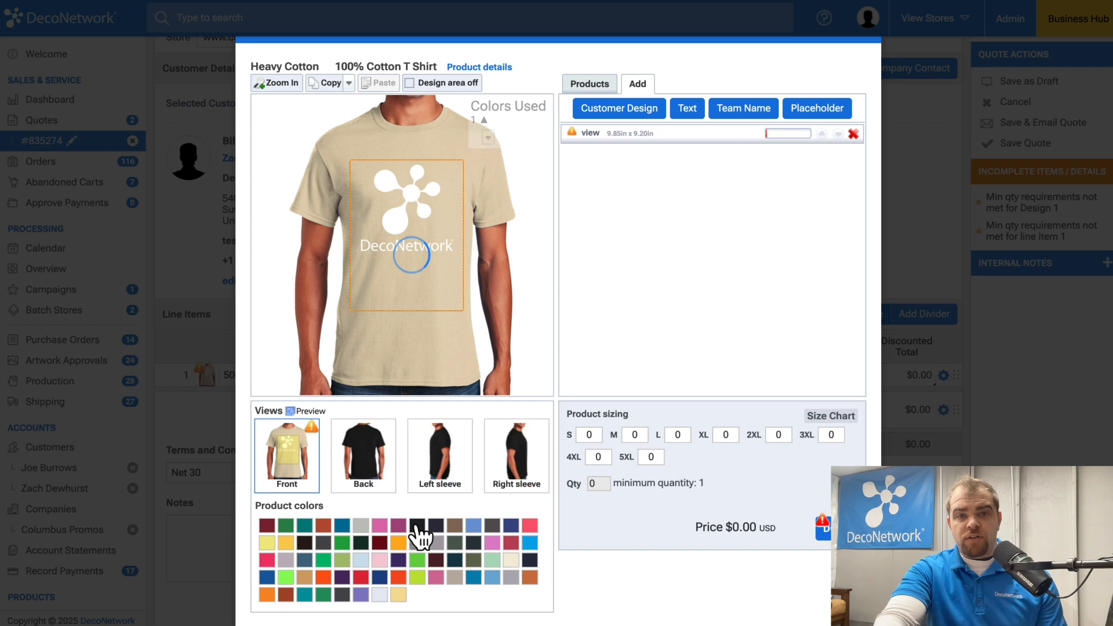
left_click(418, 204)
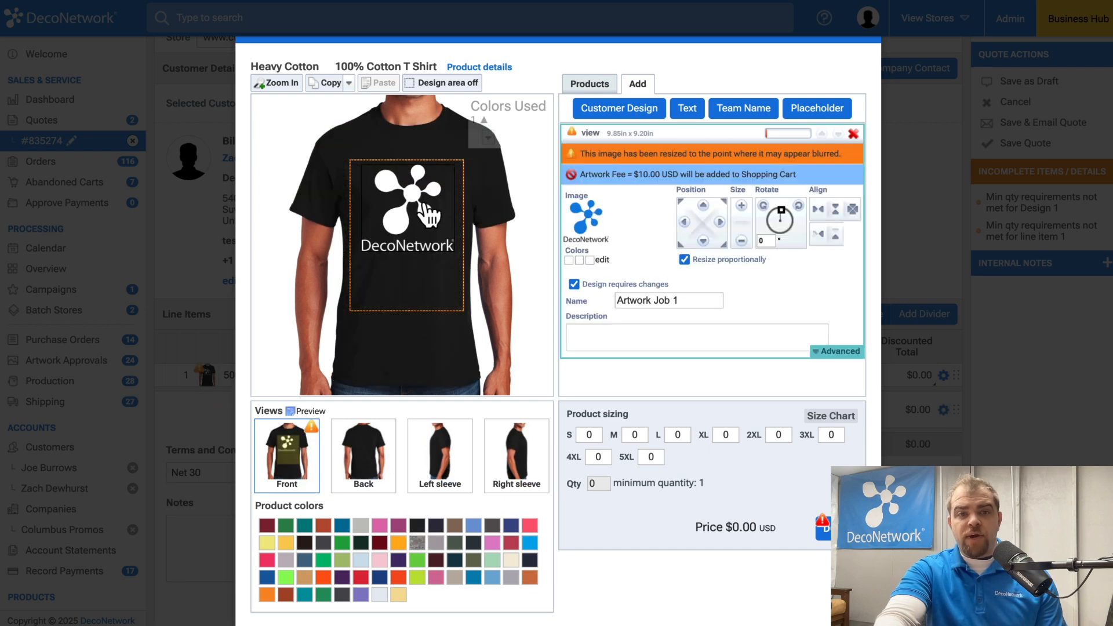
left_click(465, 312)
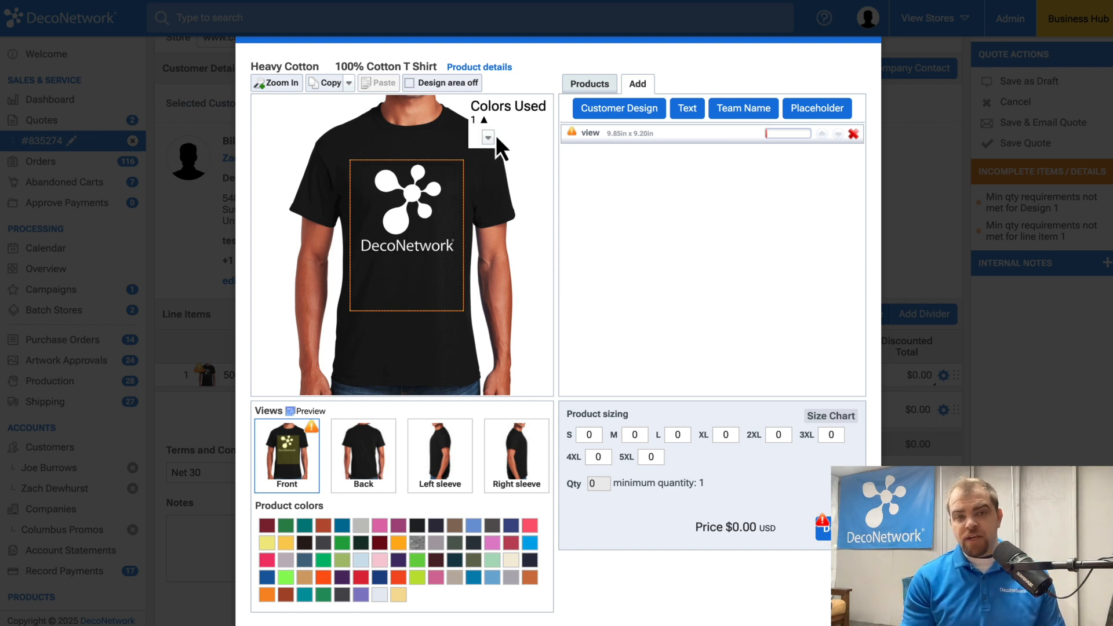
left_click(826, 535)
left_click(698, 363)
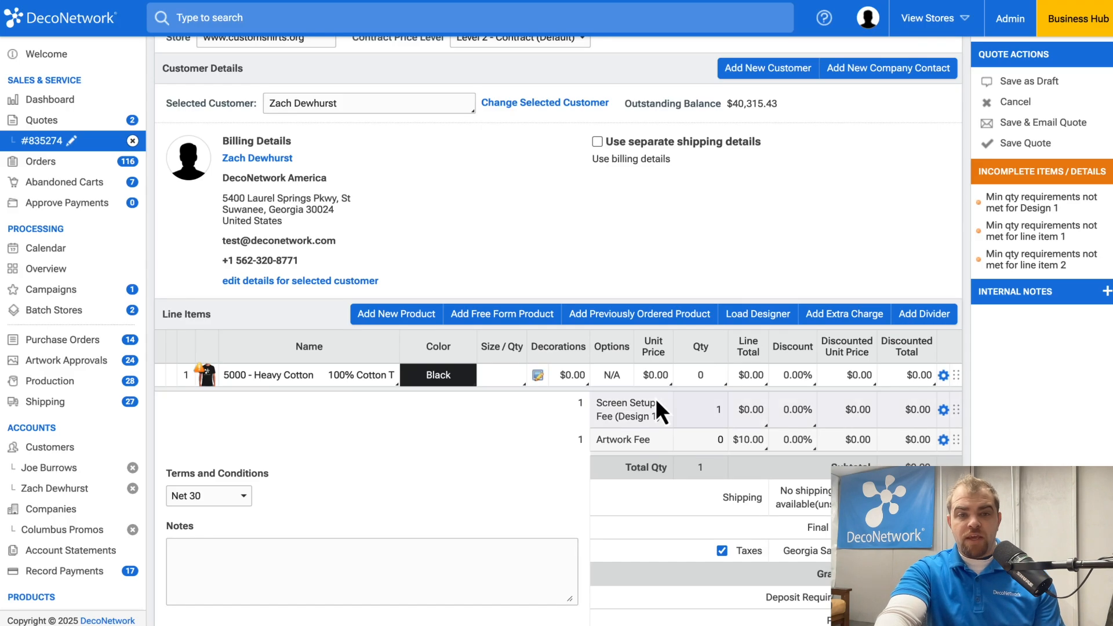
- Set the black T-shirt's quantities to 12 each for M, L and XL, and review its size breakdown
left_click(511, 383)
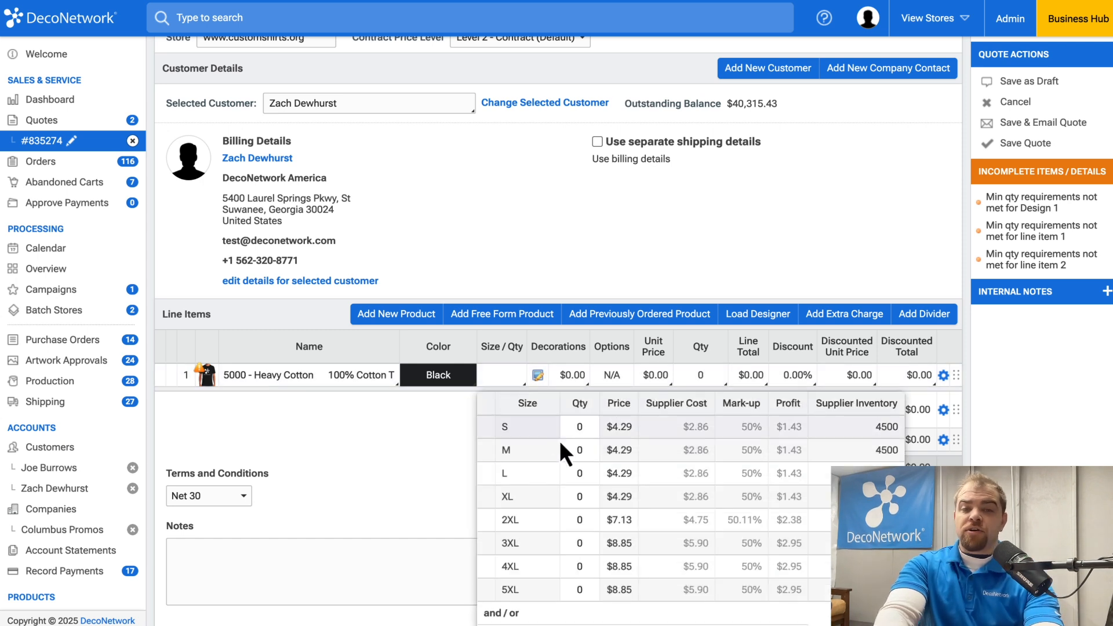
left_click(577, 450)
type("12")
left_click(577, 473)
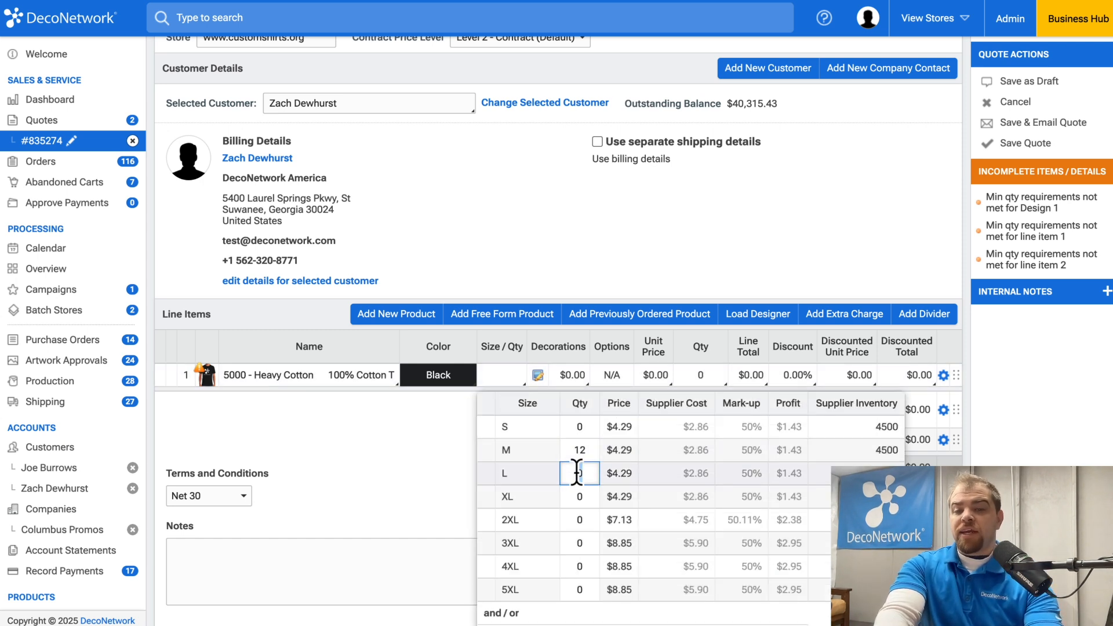
type("12")
left_click(577, 497)
type("12")
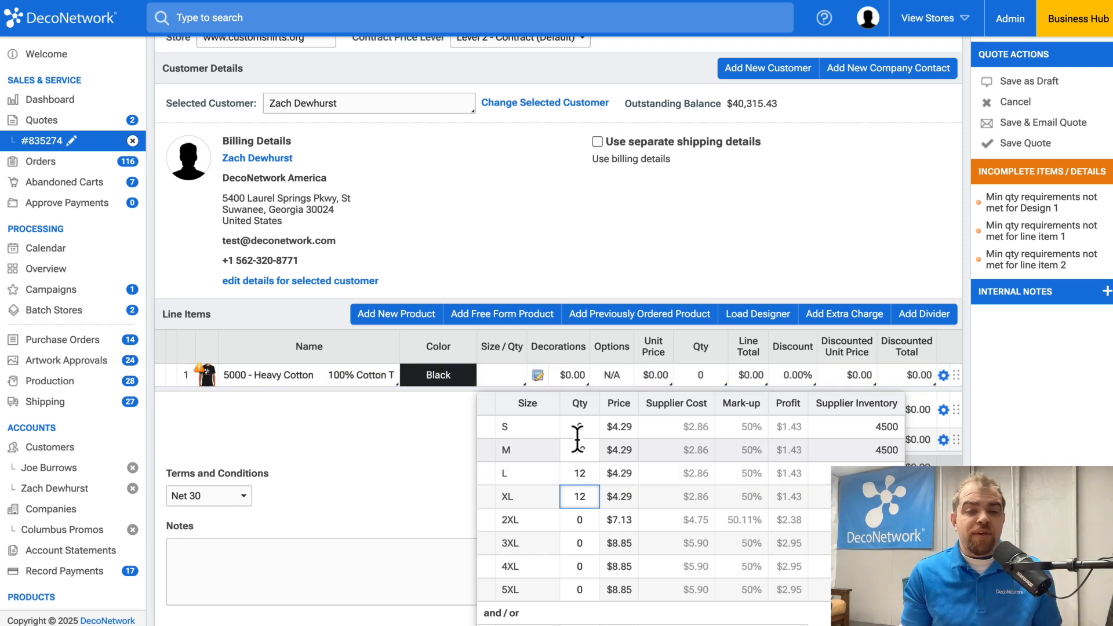
scroll(816, 490, "down", 2)
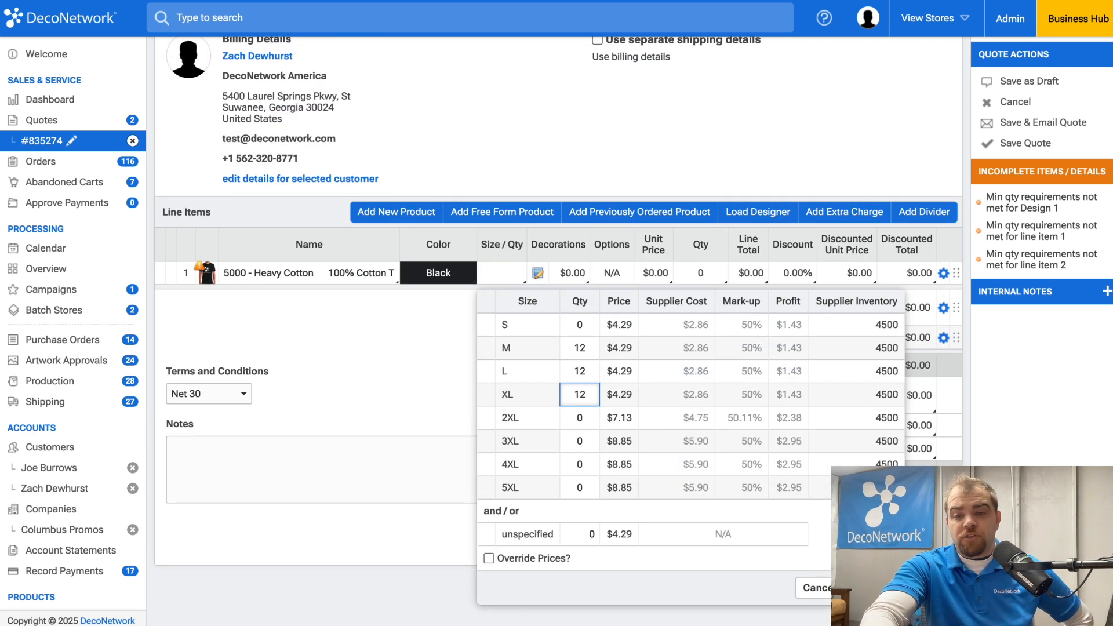
left_click(871, 587)
scroll(745, 410, "up", 3)
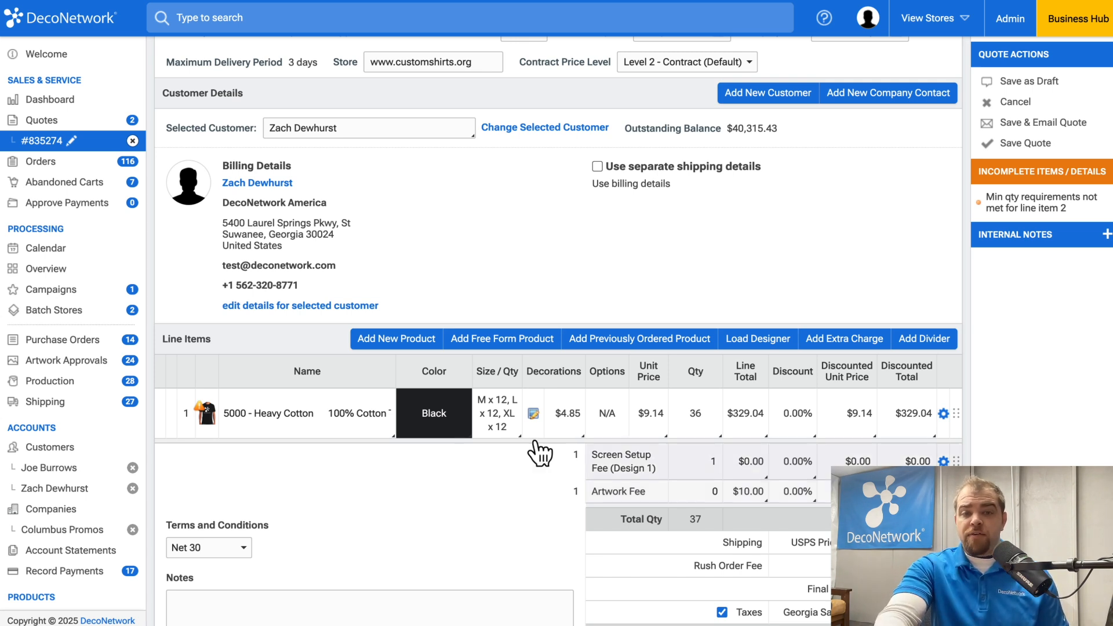
left_click(498, 426)
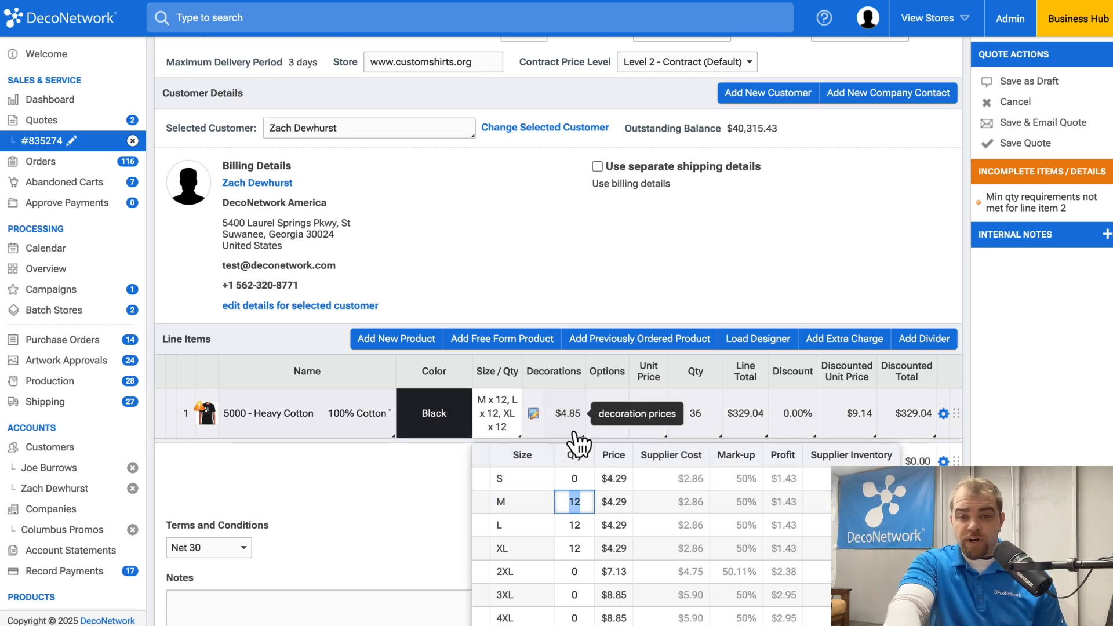
left_click(672, 301)
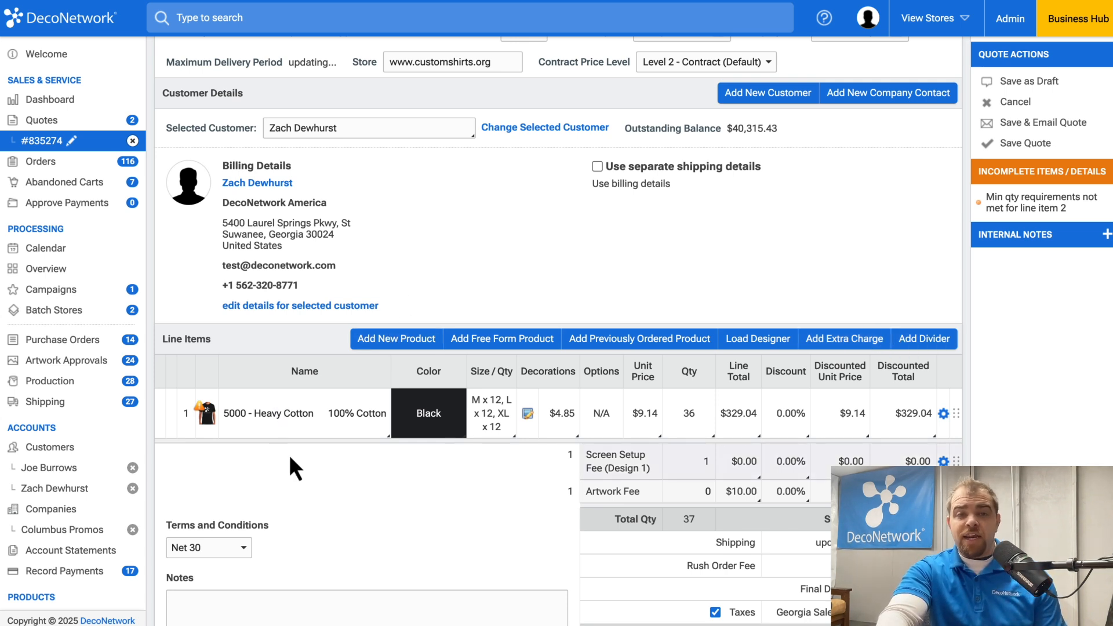
- Duplicate the black T-shirt line item and set the copy's color to Azalea
left_click(943, 414)
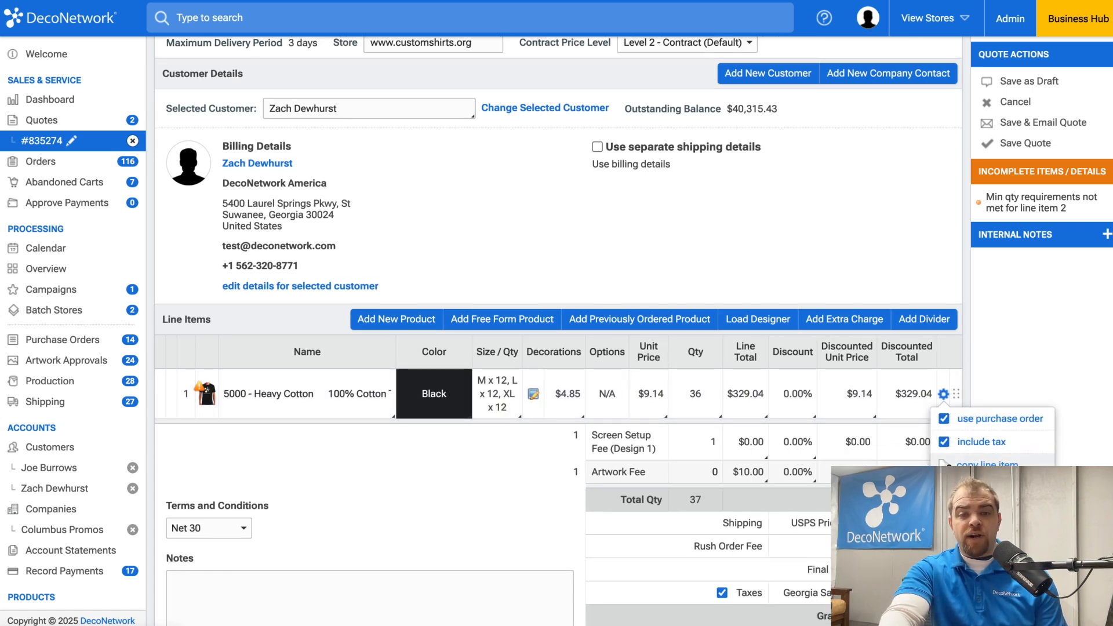
left_click(985, 467)
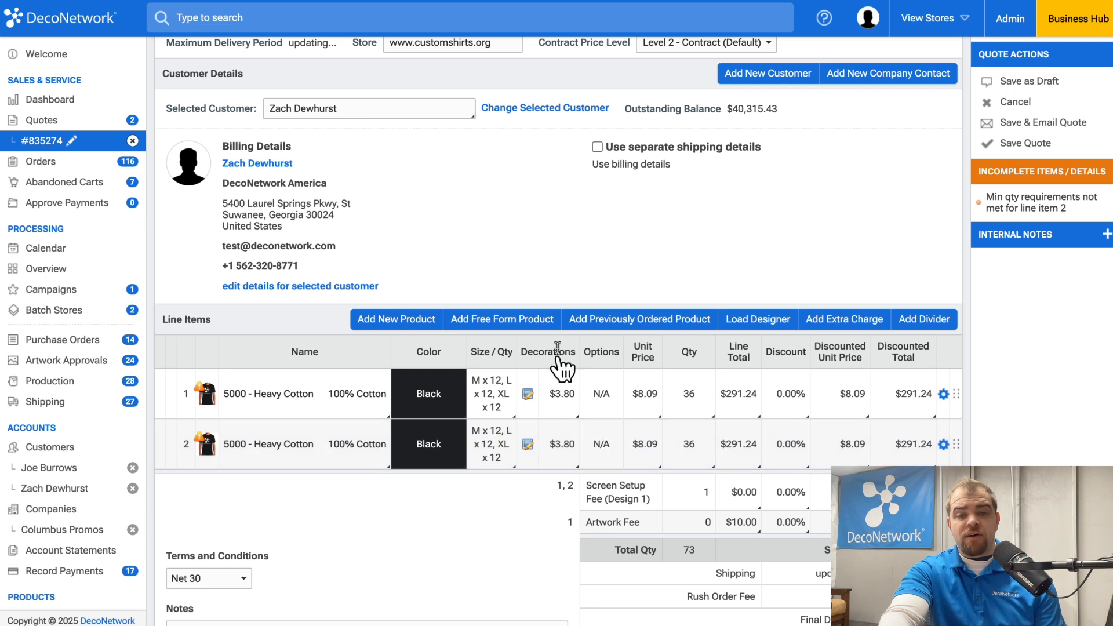
left_click(458, 449)
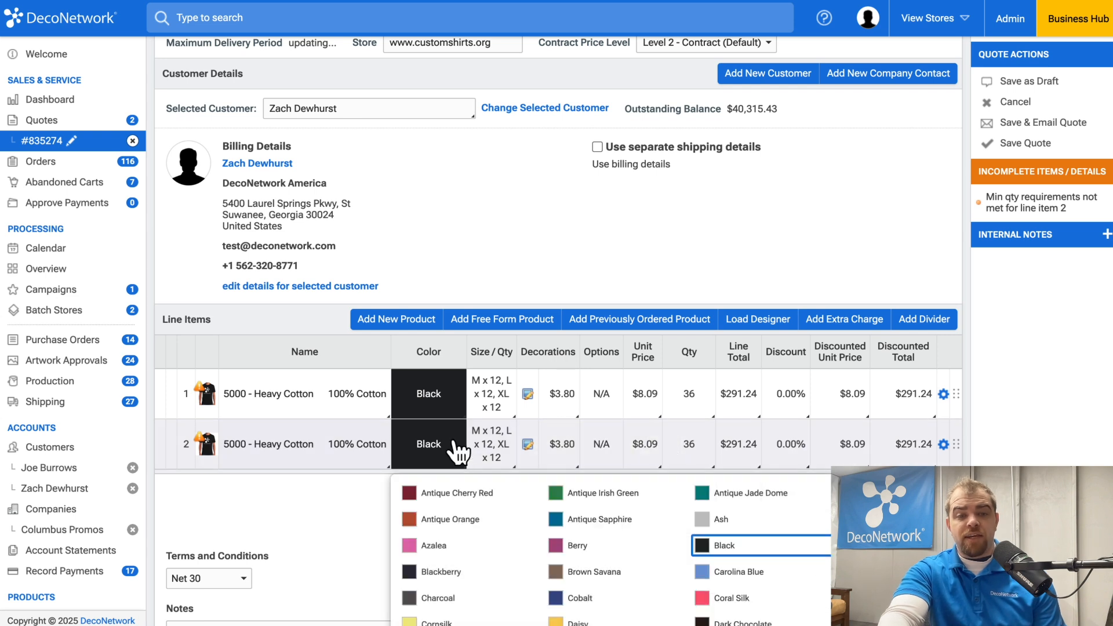
left_click(433, 550)
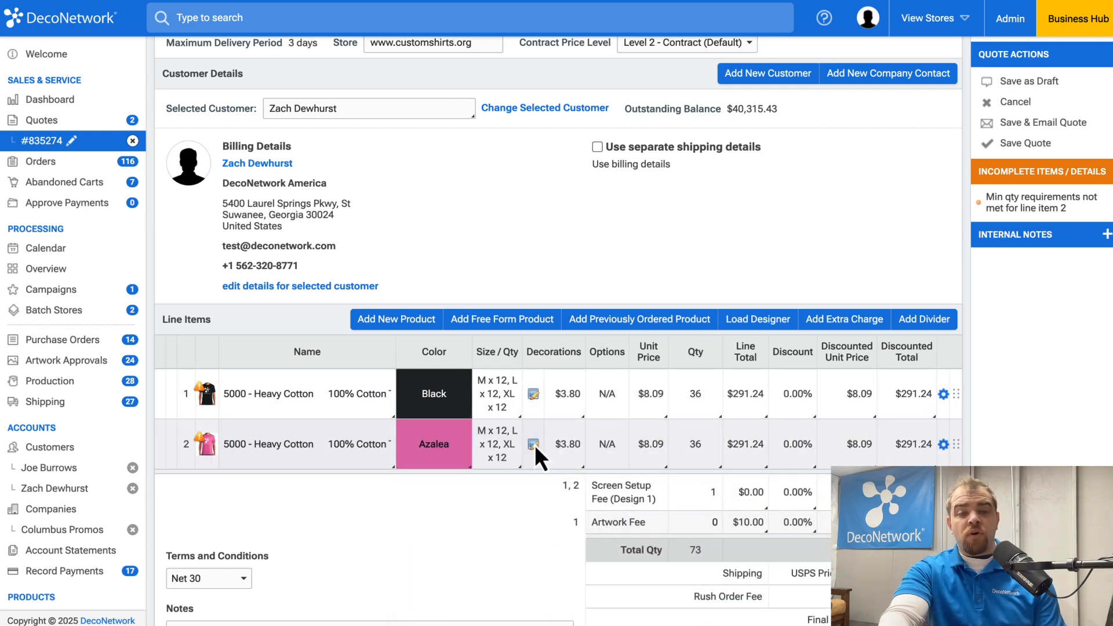
- In the copied T-shirt's designer, switch the shirt to White, remap the logo's print color to black and save the design
left_click(534, 445)
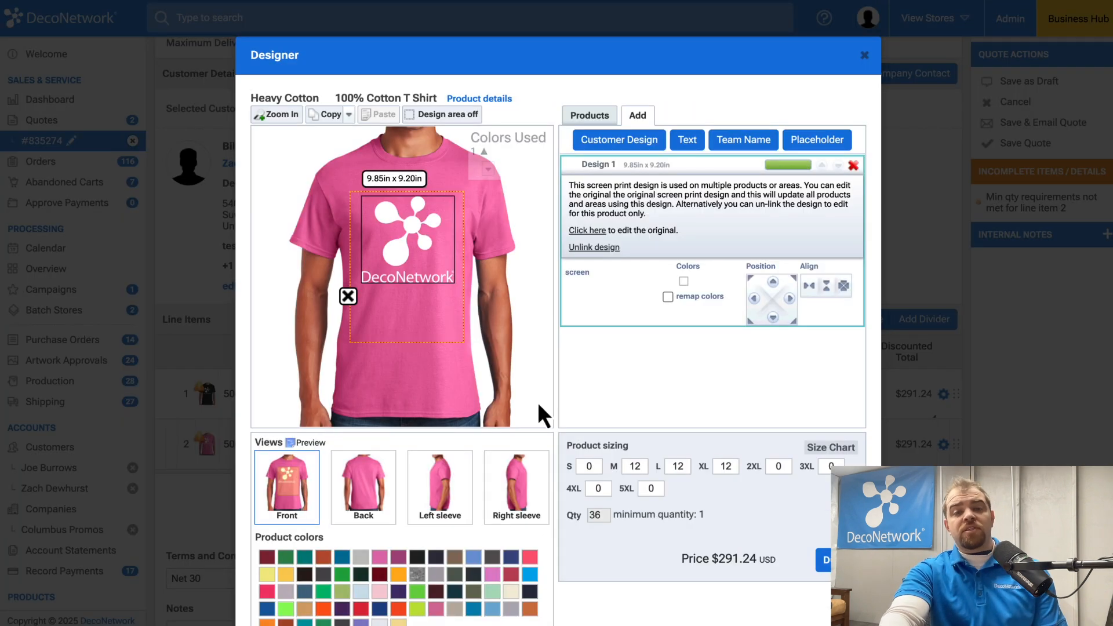
left_click(590, 248)
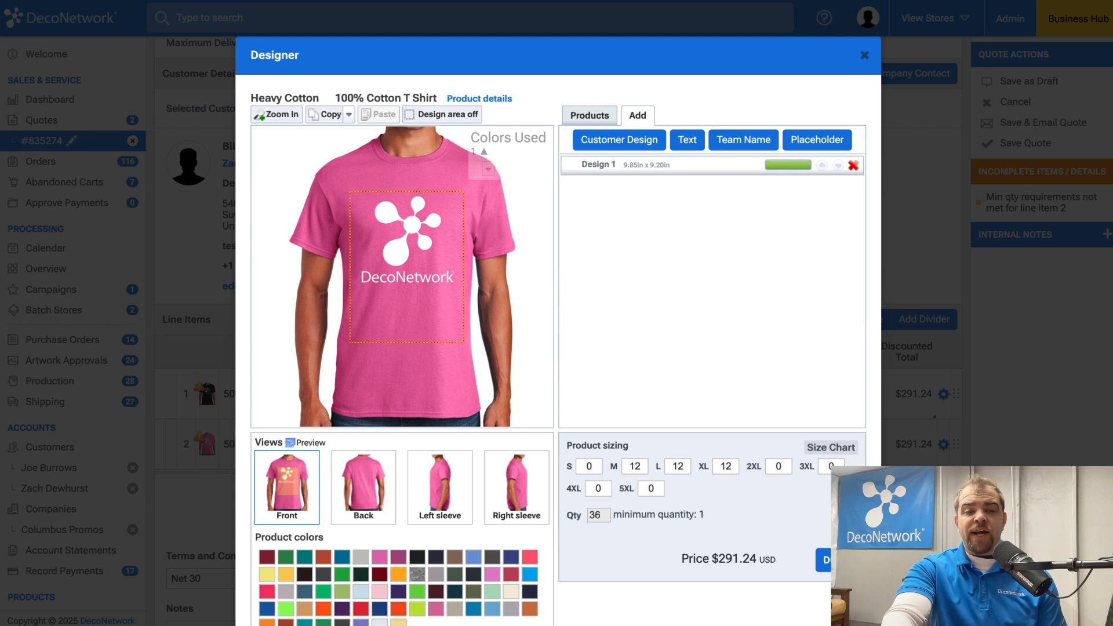
left_click(426, 236)
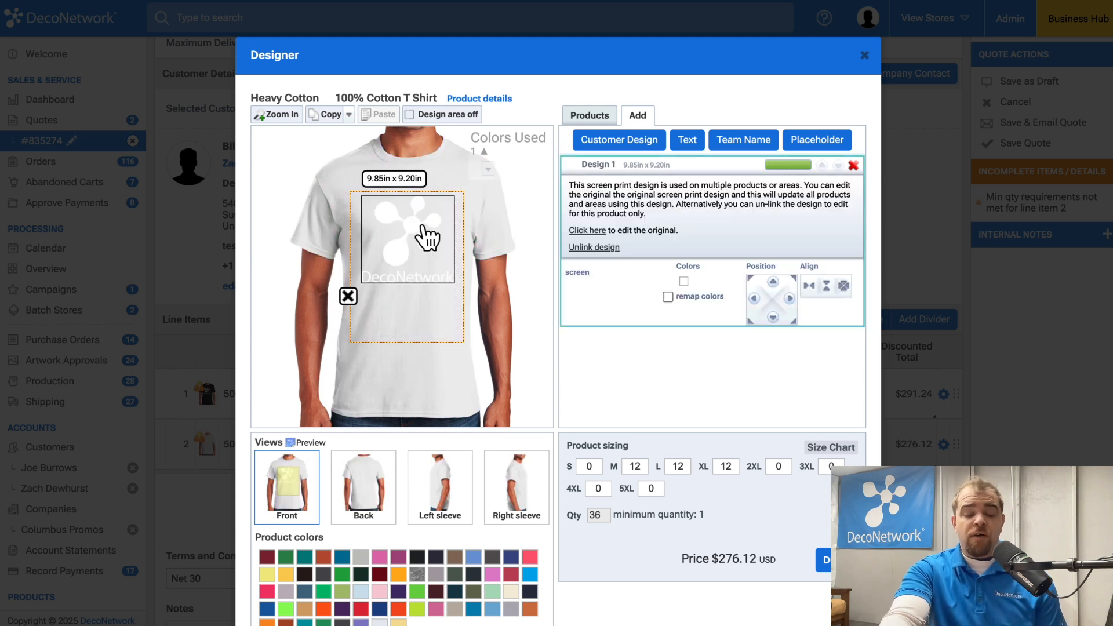
left_click(668, 296)
left_click(736, 295)
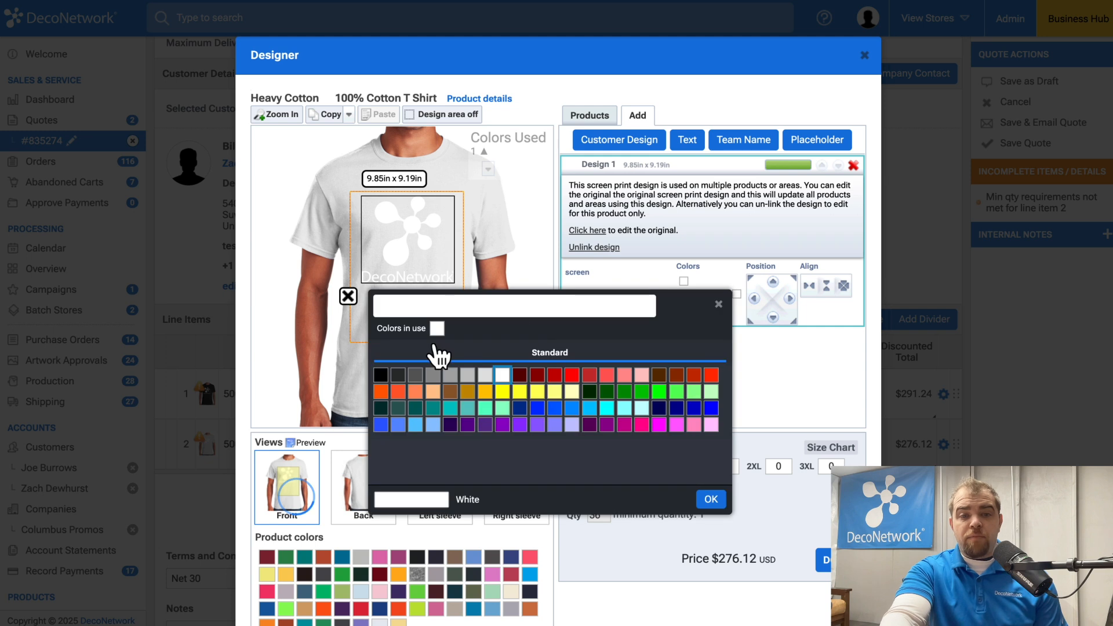
left_click(384, 376)
left_click(711, 498)
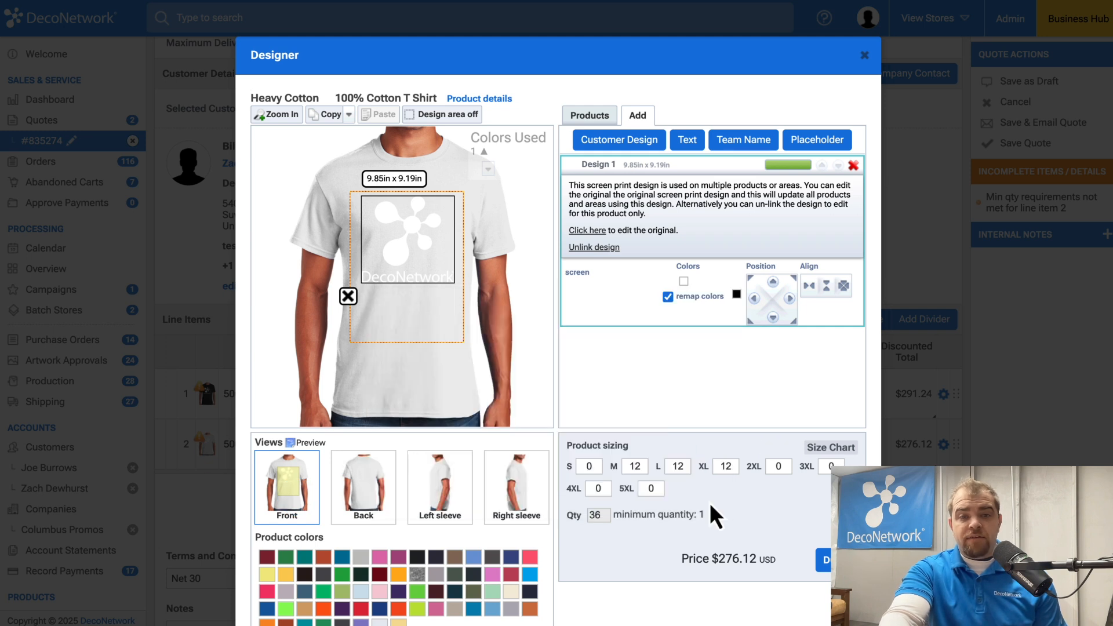
left_click(824, 560)
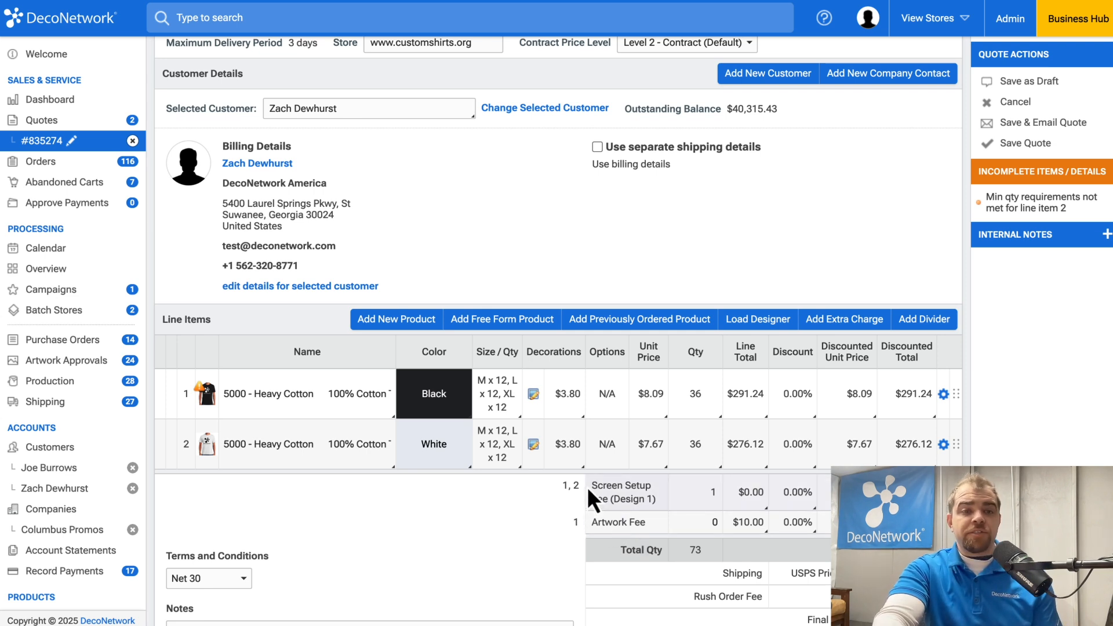
- Add a new extra charge named "color change" with a $15 unit price, saved as a permanent extra charge
left_click(845, 319)
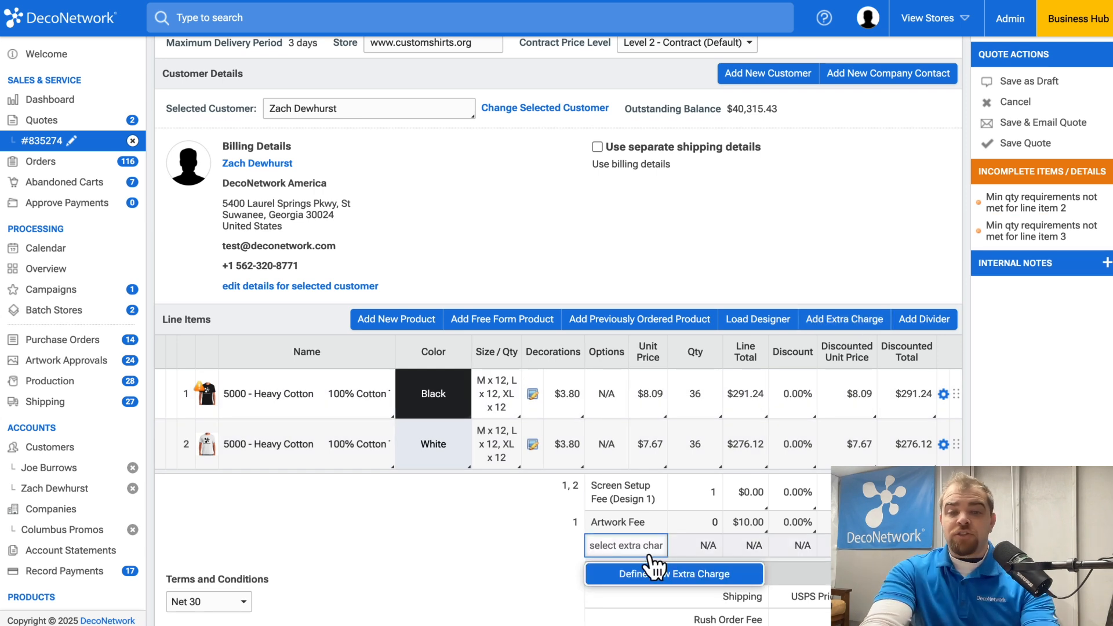
type("Color Change")
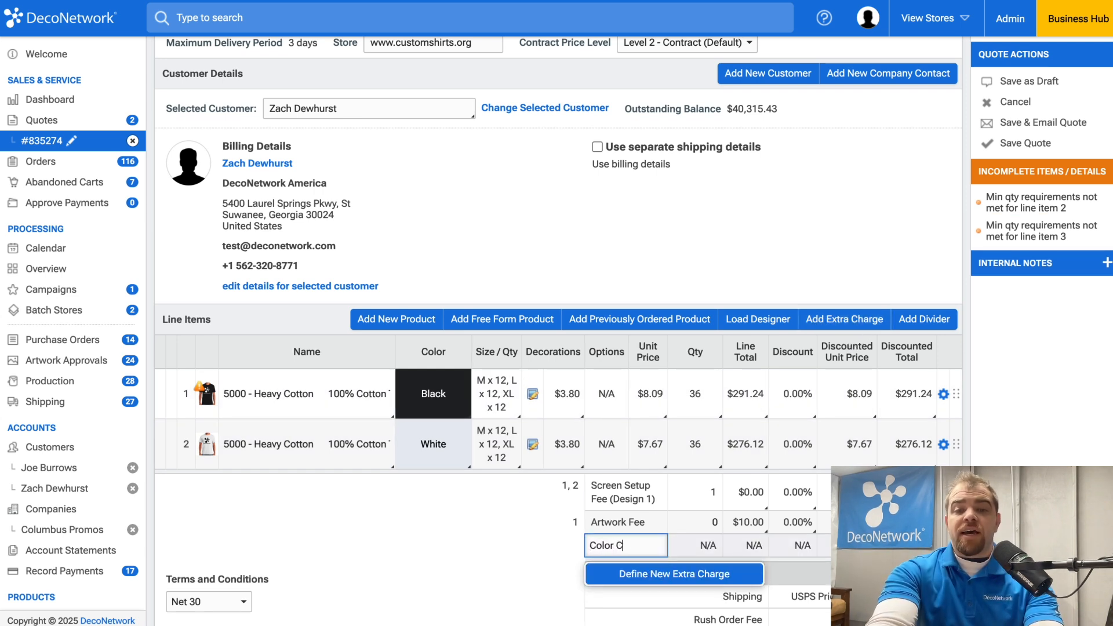
left_click(657, 574)
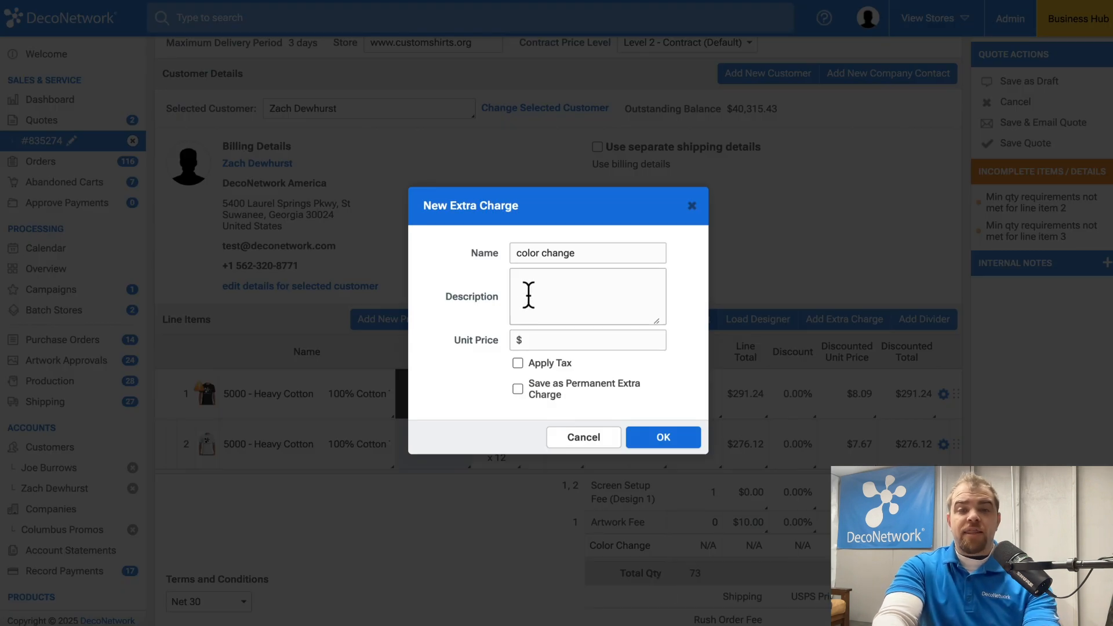
left_click(540, 340)
type("15")
left_click(519, 391)
left_click(691, 449)
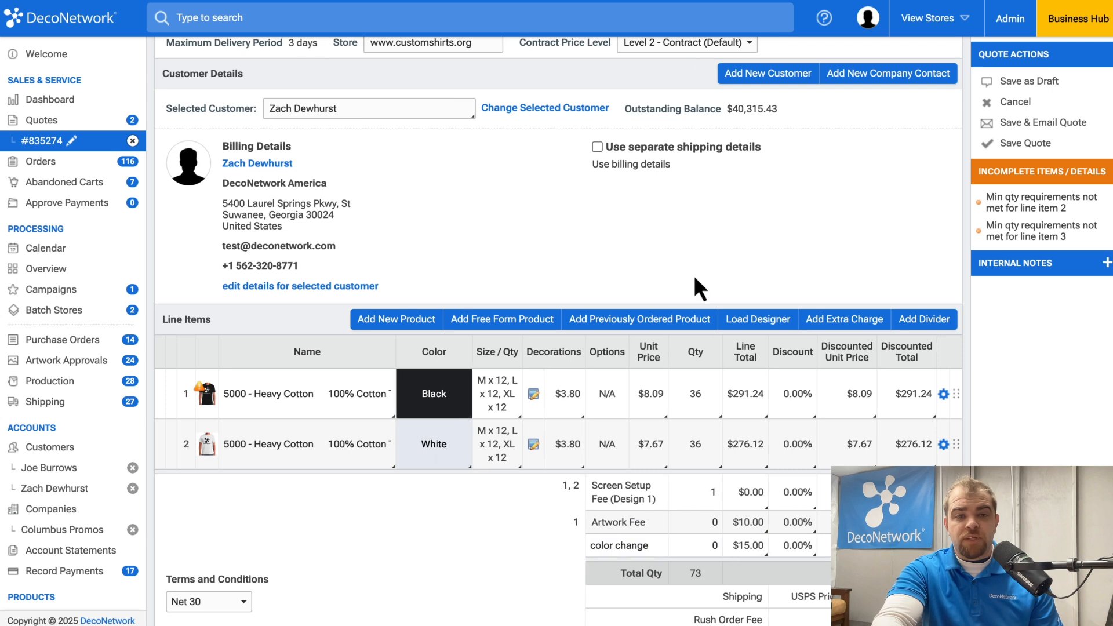
- Review the size, quantity and supplier cost breakdown of the white T-shirt line item
scroll(699, 287, "down", 2)
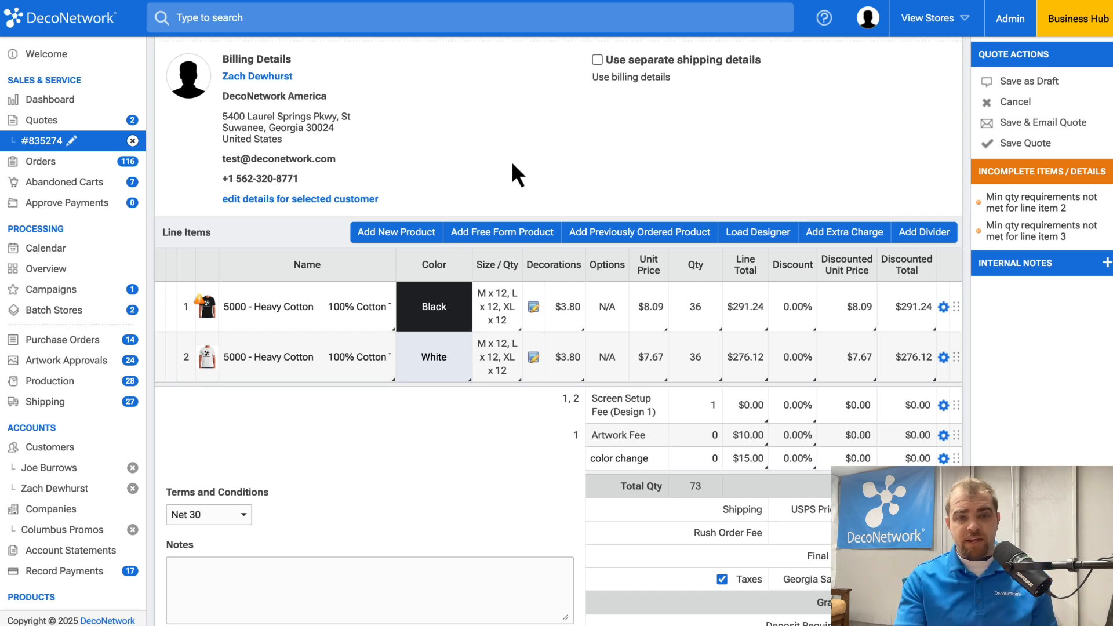
left_click(497, 357)
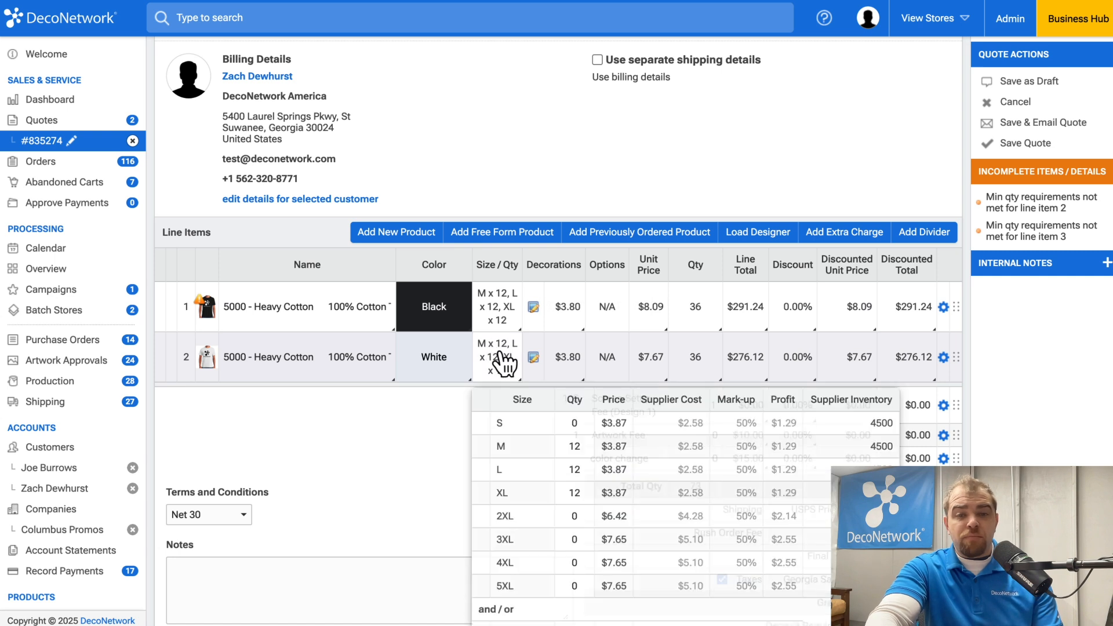
scroll(547, 493, "down", 2)
left_click(391, 364)
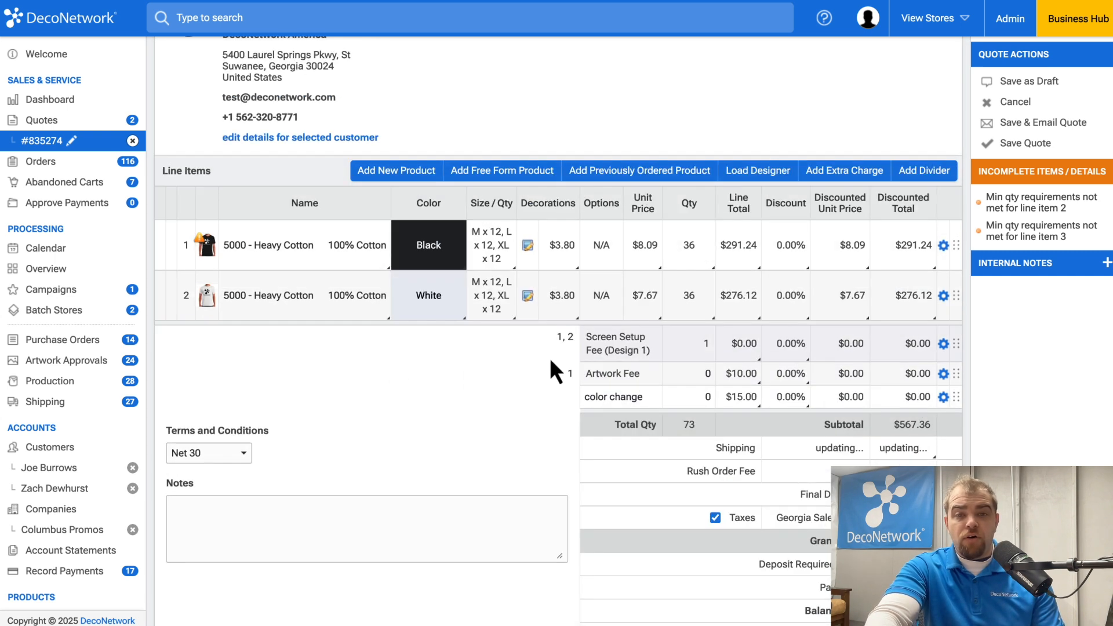
- Inspect the white T-shirt's front screen print pricing and its screen options, keeping Design 1 assigned
left_click(561, 297)
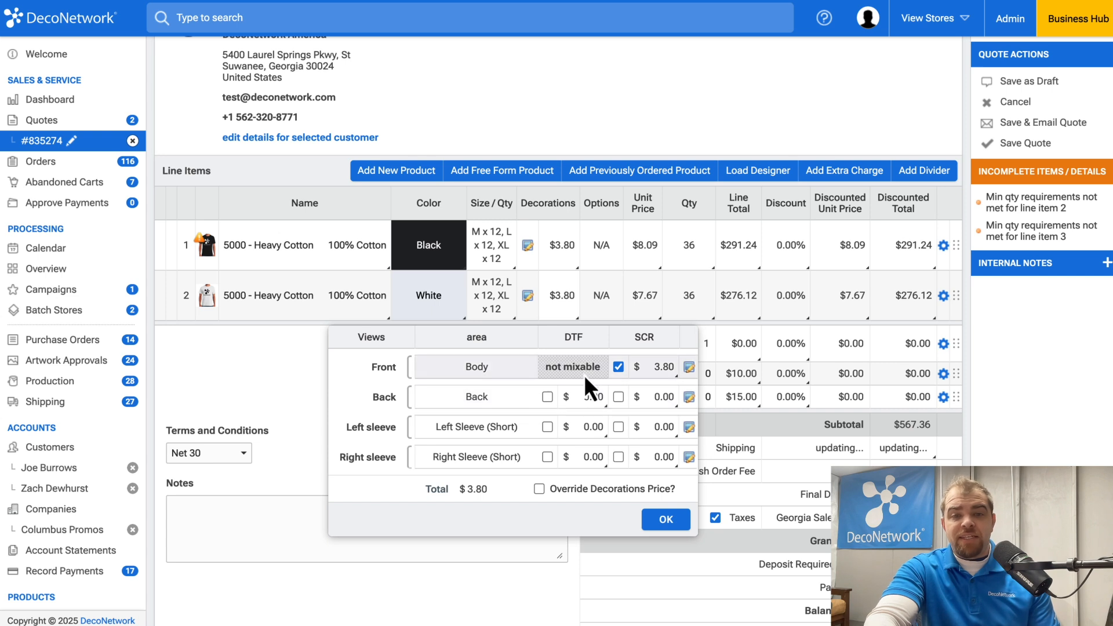
left_click(675, 375)
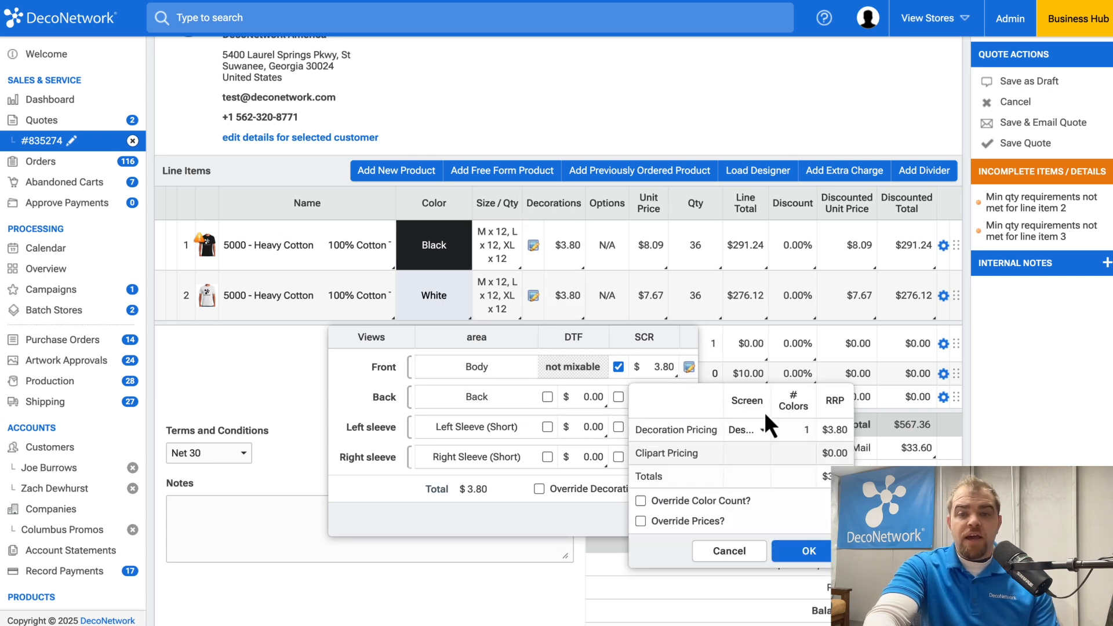
left_click(761, 430)
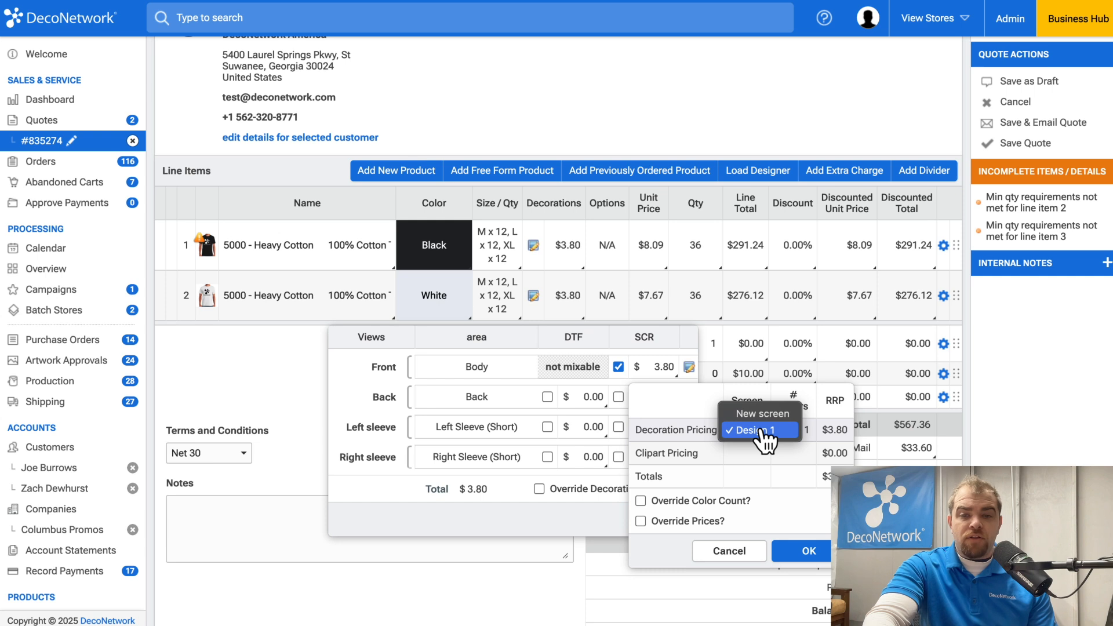
left_click(762, 430)
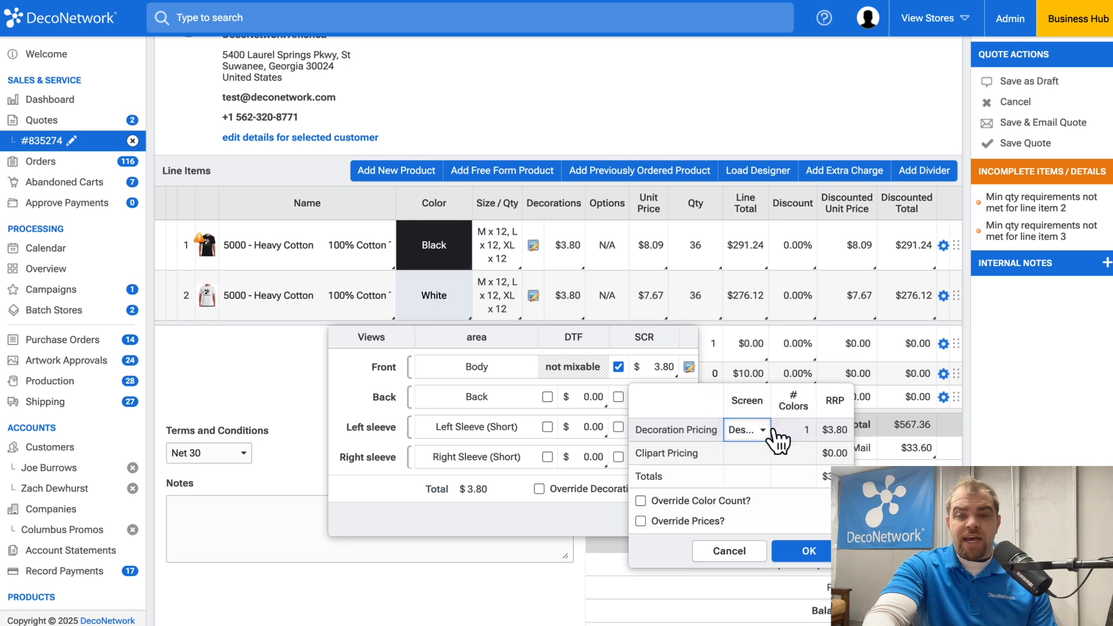
- Try a color count override of 2 with a price override on the white T-shirt's front print, and remove both overrides
left_click(640, 501)
left_click(641, 521)
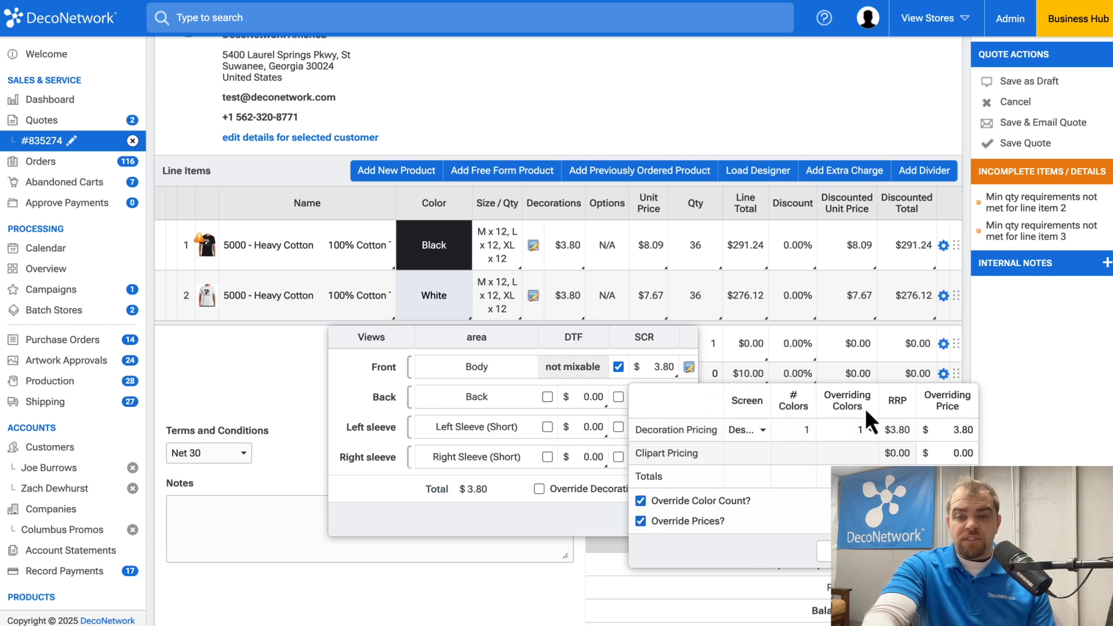
left_click(864, 429)
left_click(846, 455)
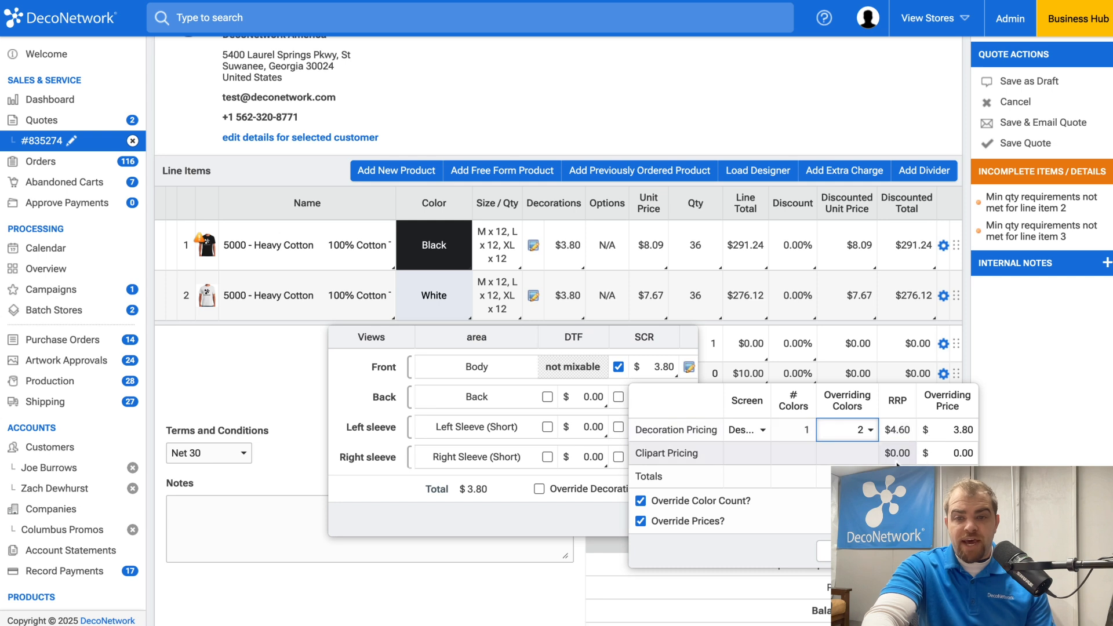
left_click(852, 435)
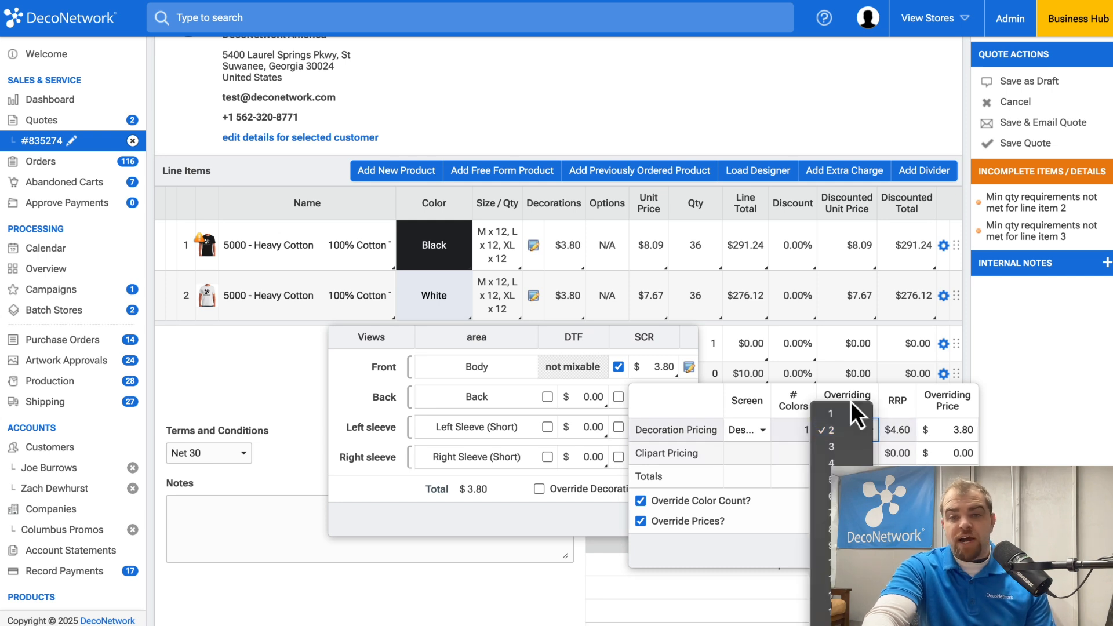
left_click(850, 412)
left_click(641, 500)
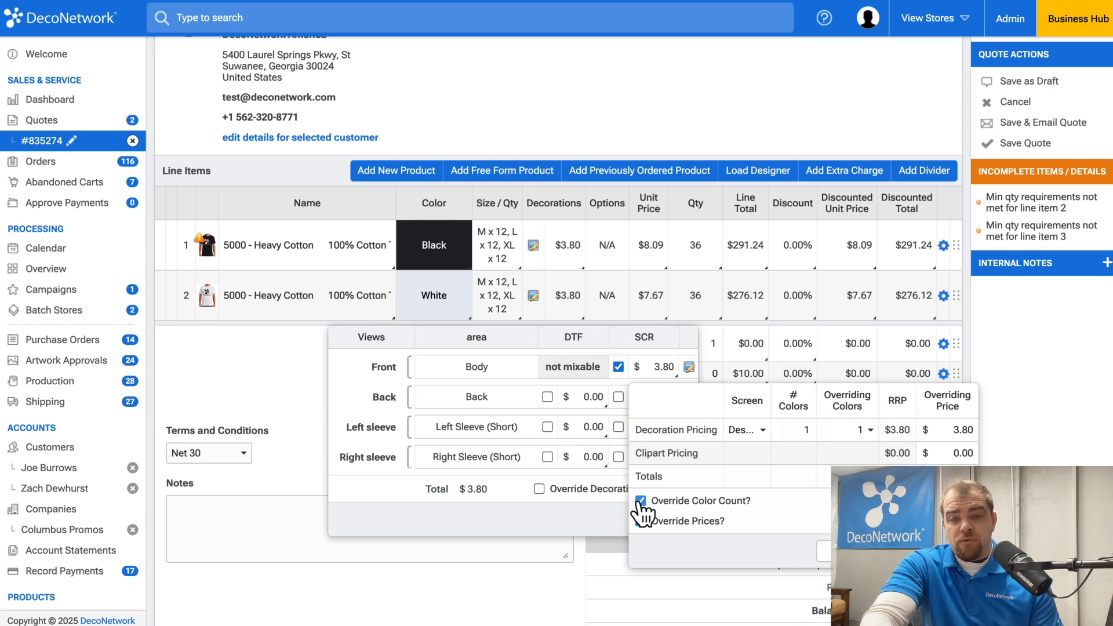
left_click(640, 521)
left_click(811, 551)
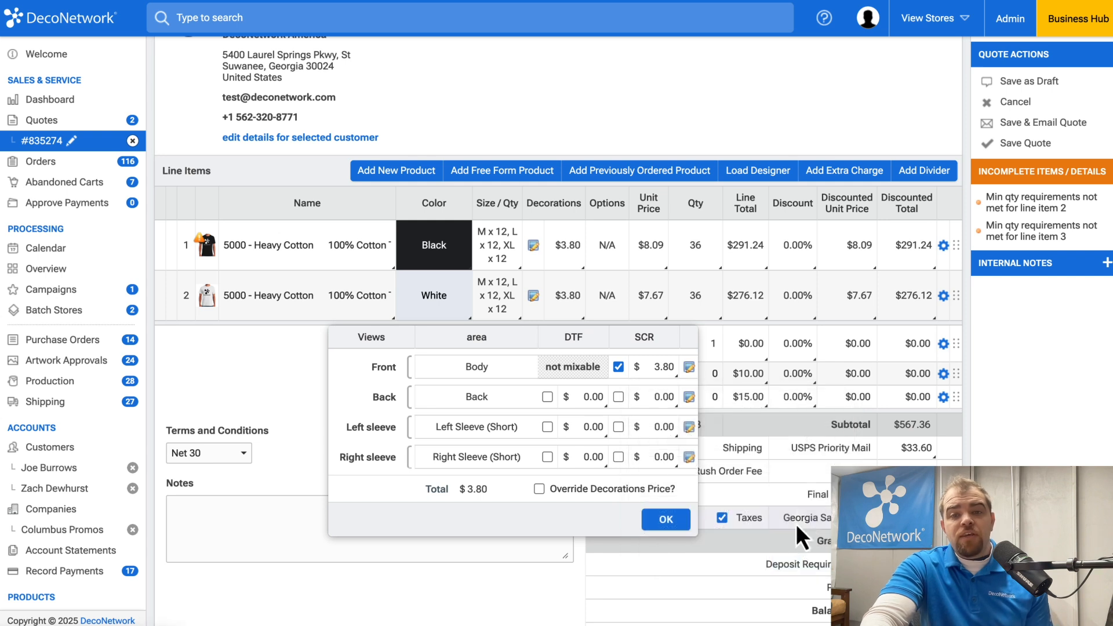
left_click(673, 521)
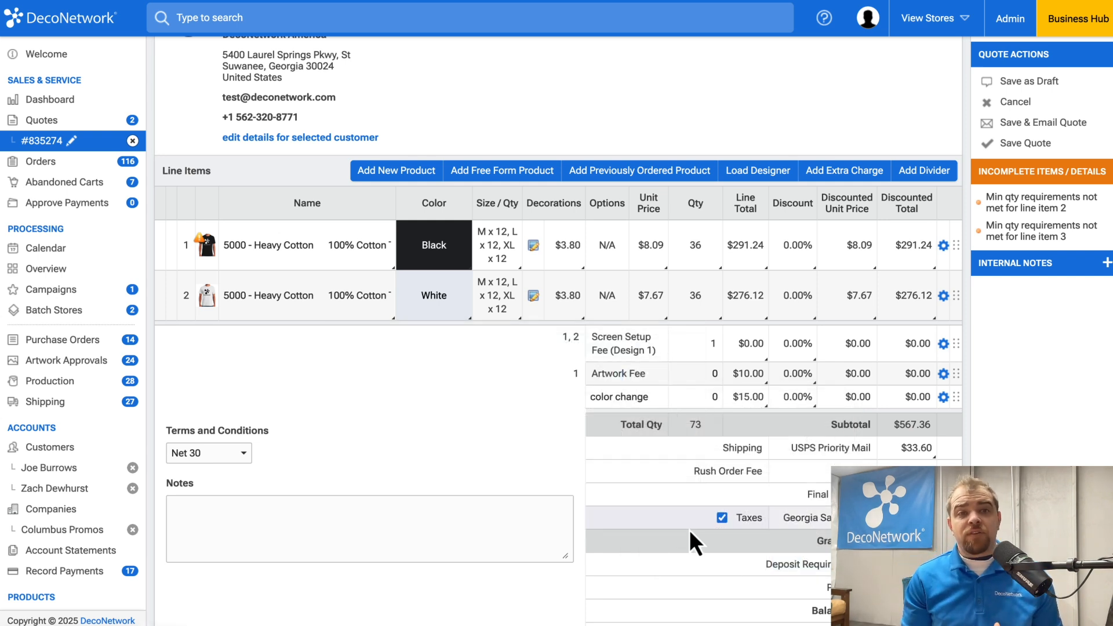
- Add the internal production note "3d Puff for the Icon (not Text)" to the black T-shirt line item
left_click(944, 245)
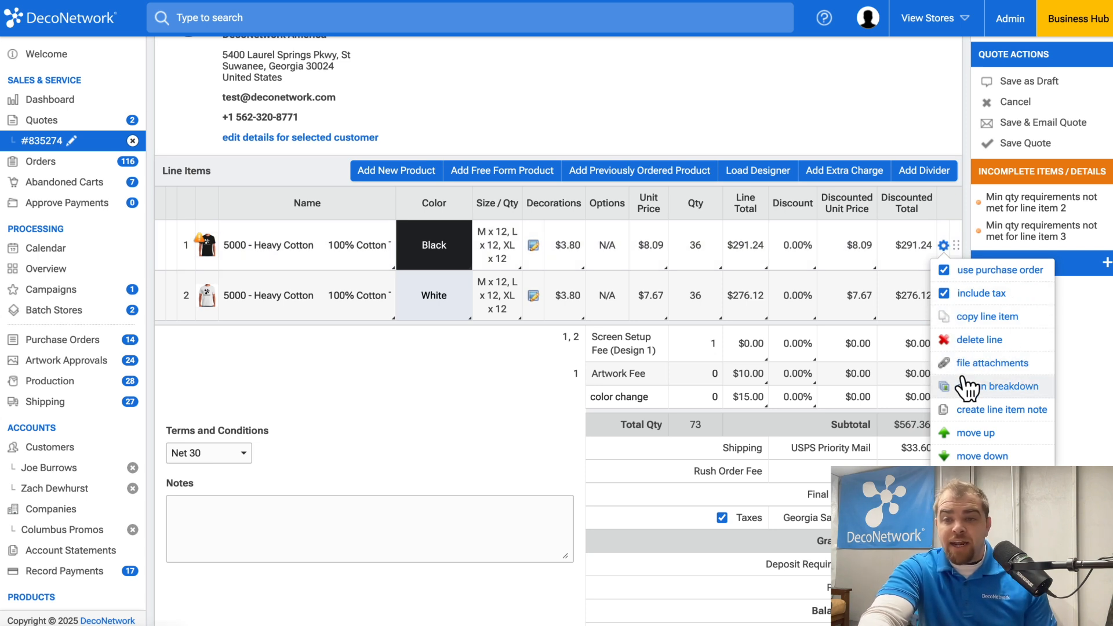
left_click(976, 410)
left_click(632, 304)
type("3d")
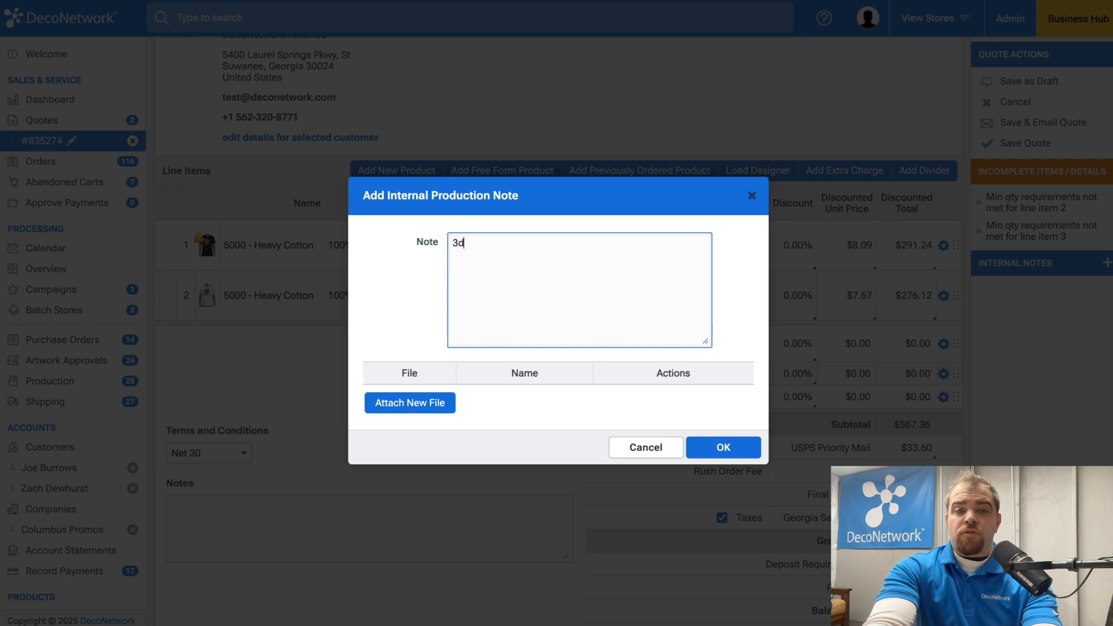
type(" Puff f")
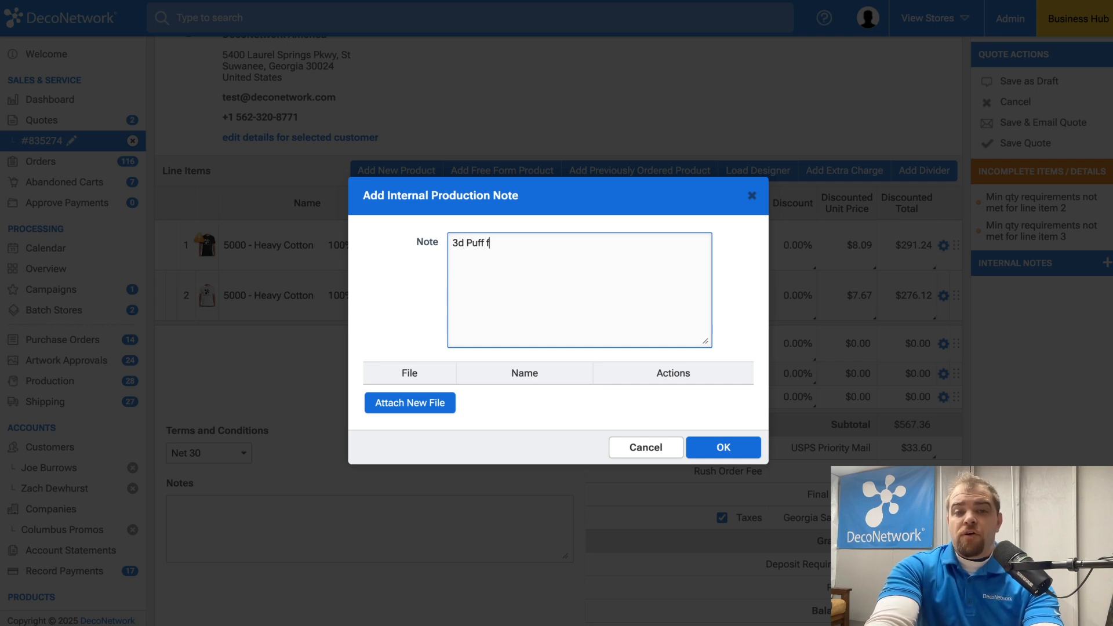
type("or the Icon")
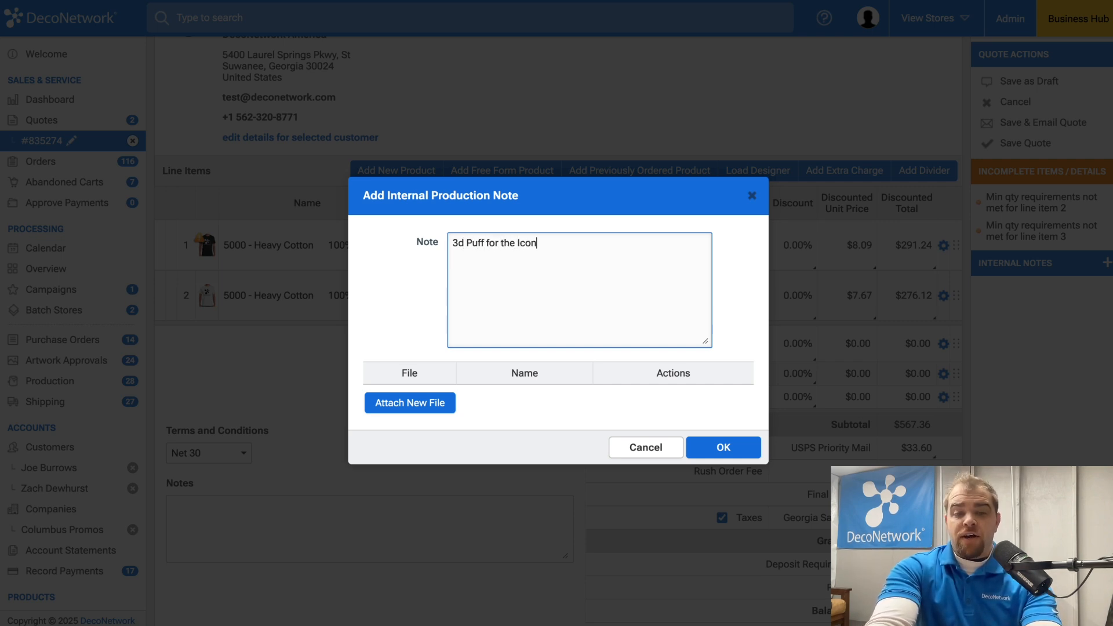
type(" (not Text)")
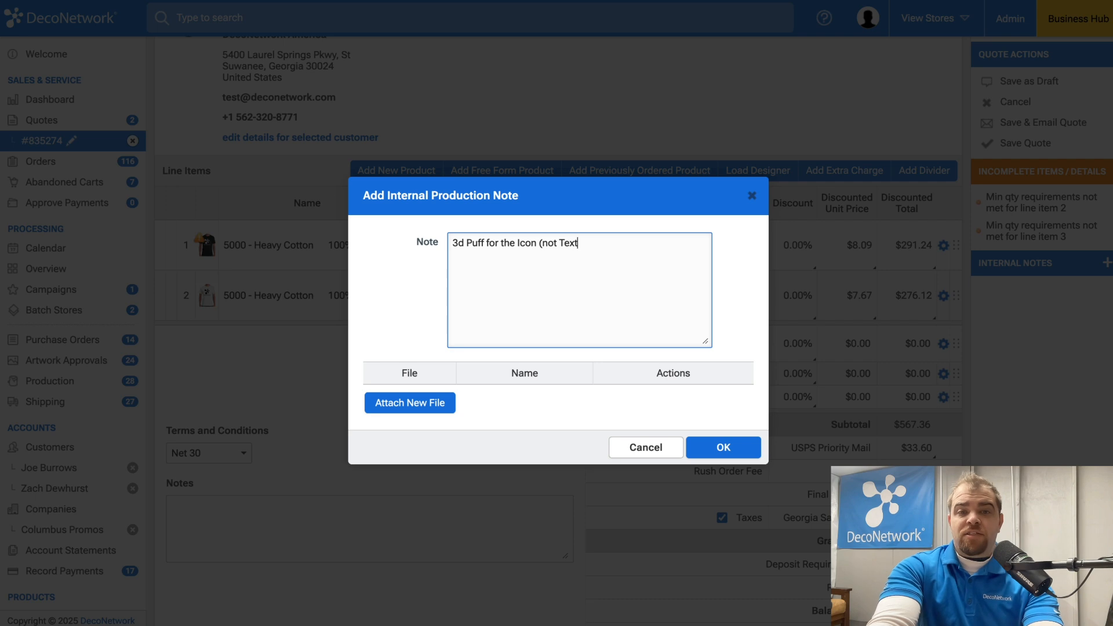
left_click(723, 450)
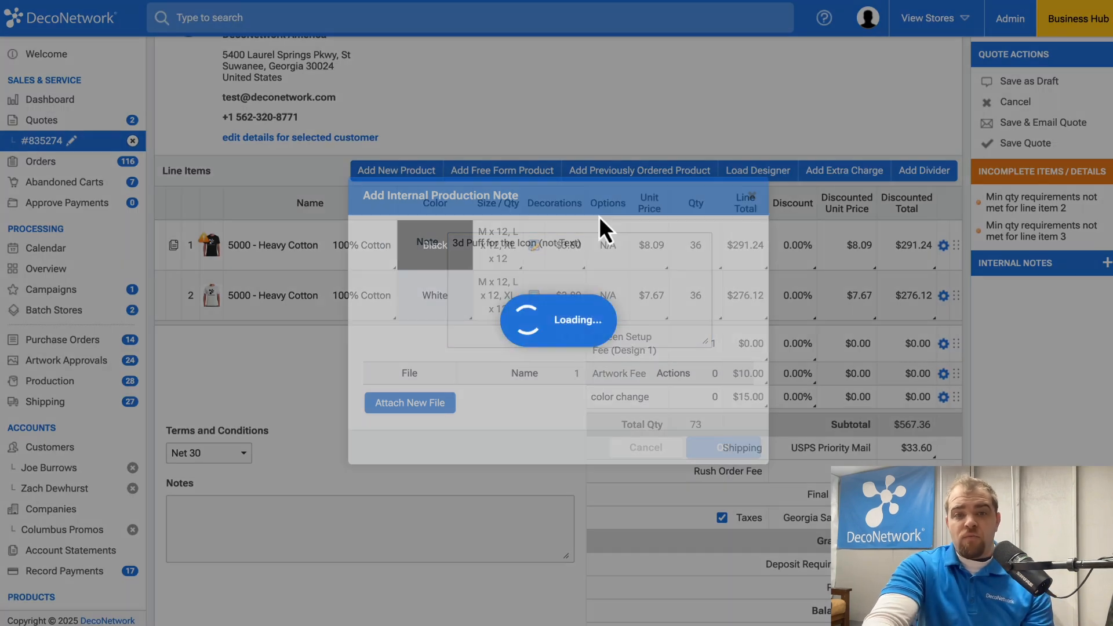
- Override the color count of the black T-shirt's front body screen print to 2 and apply the decoration pricing
left_click(502, 252)
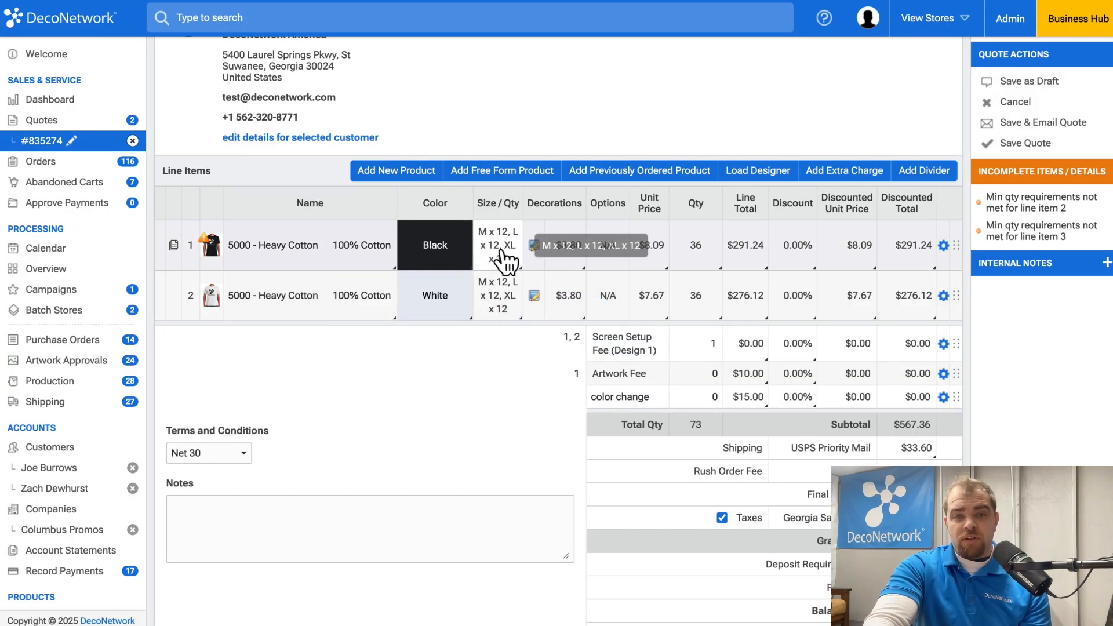
left_click(561, 248)
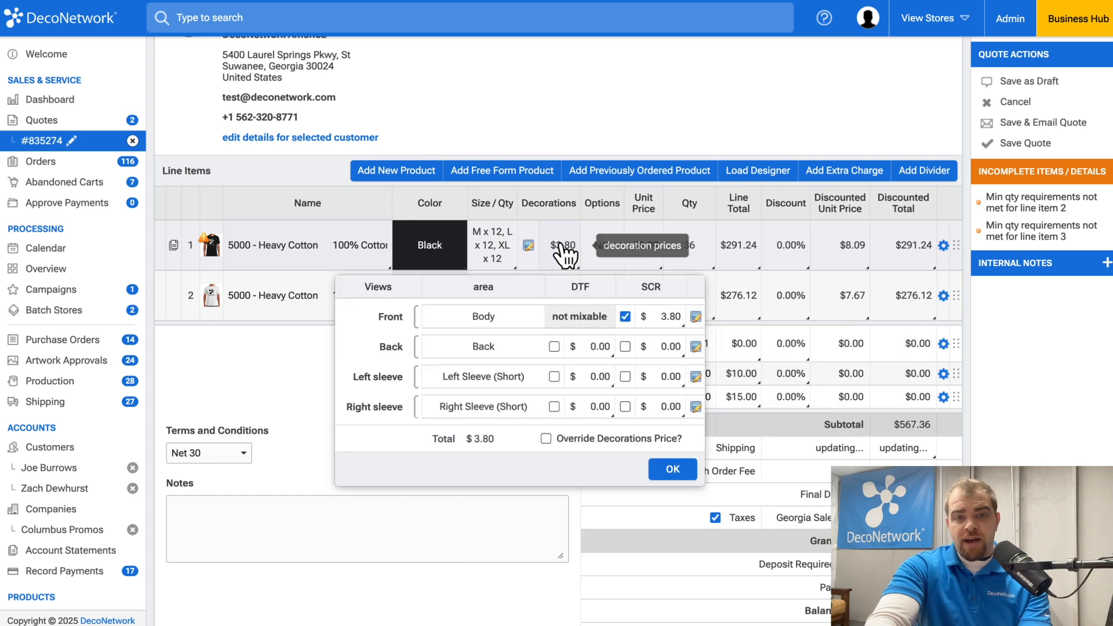
left_click(546, 440)
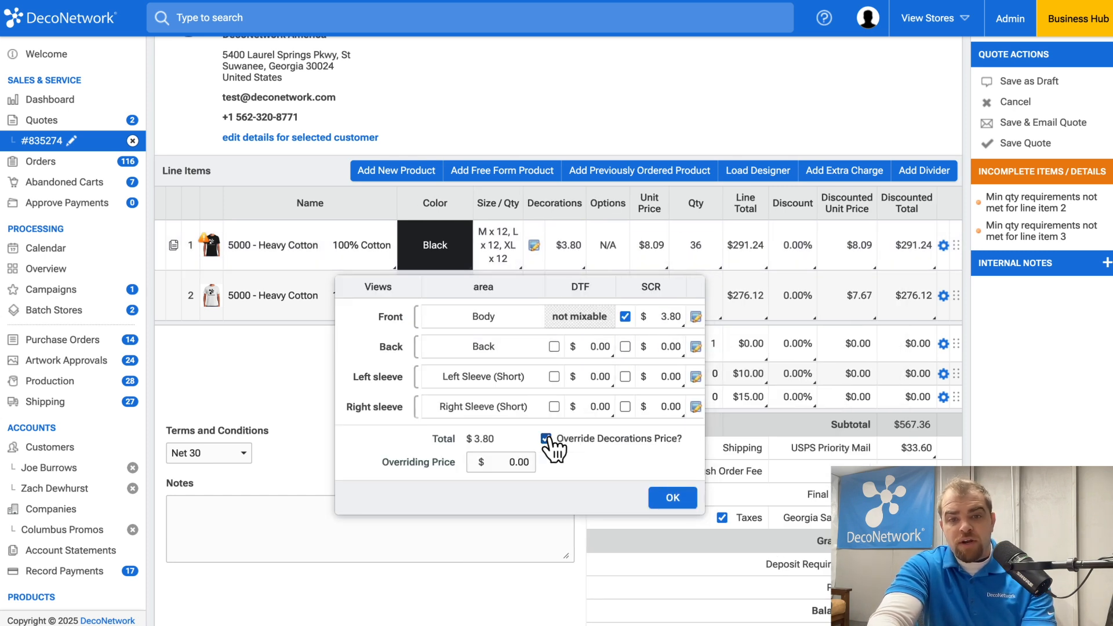
left_click(546, 439)
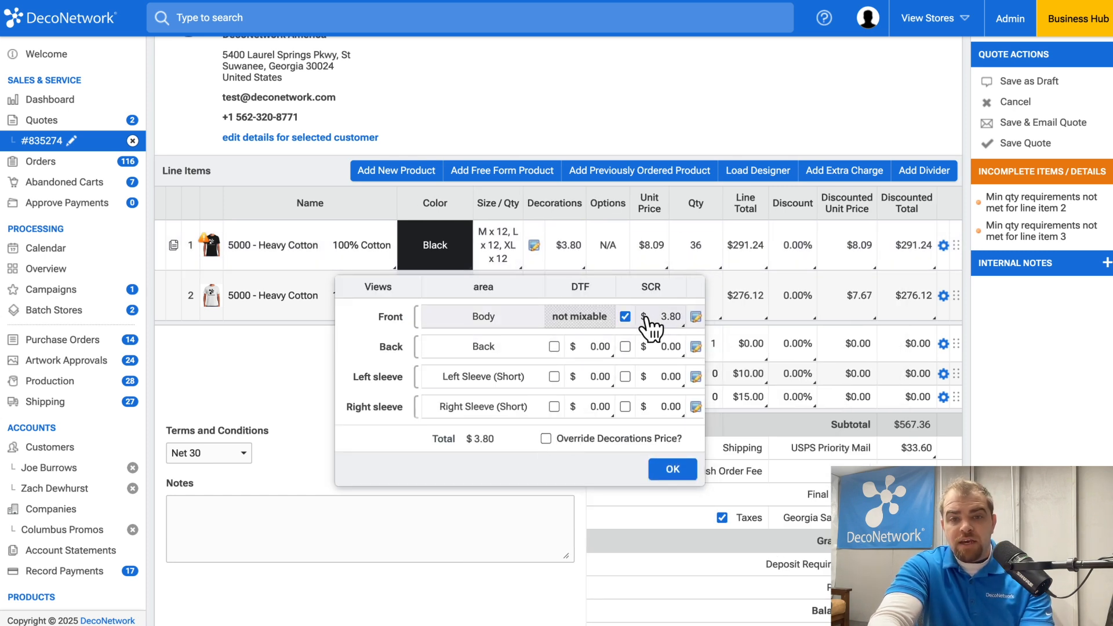
left_click(664, 317)
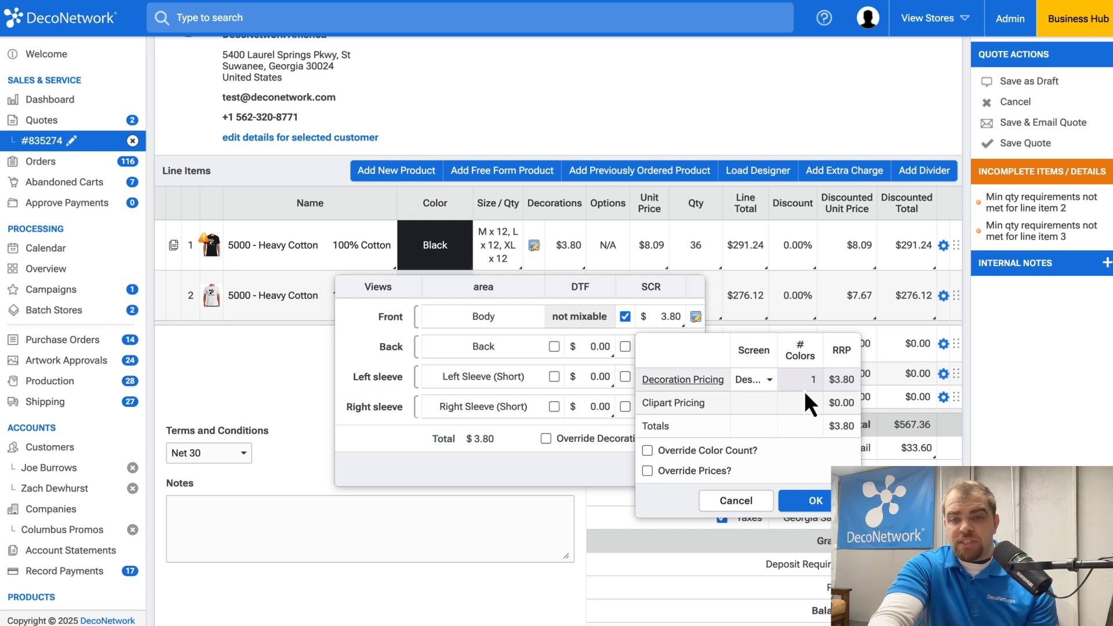
left_click(648, 450)
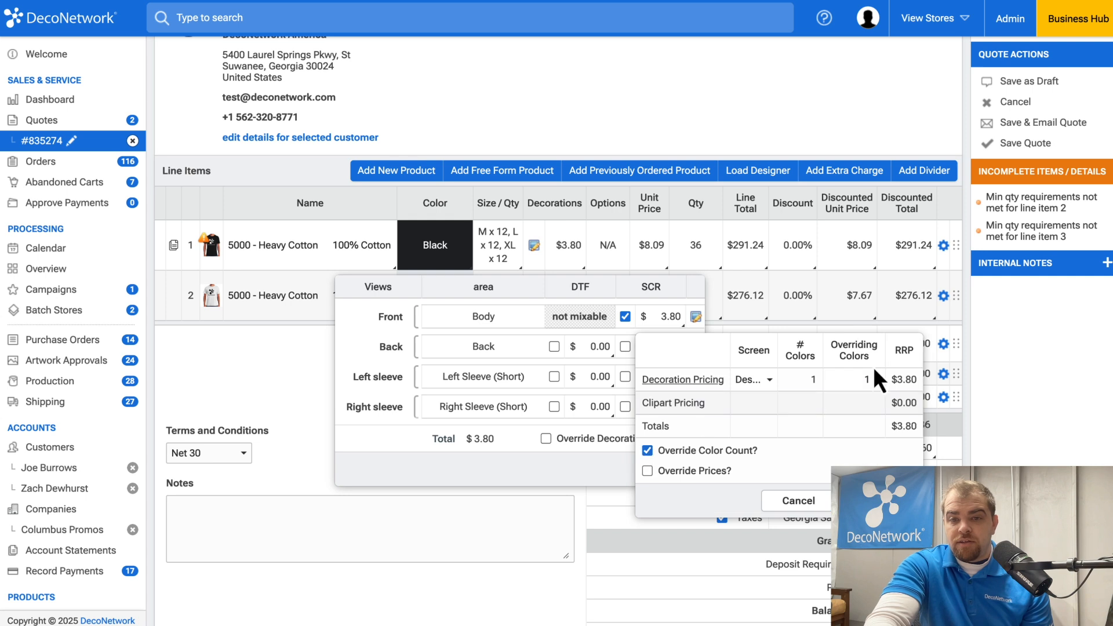
left_click(867, 378)
left_click(838, 397)
left_click(852, 501)
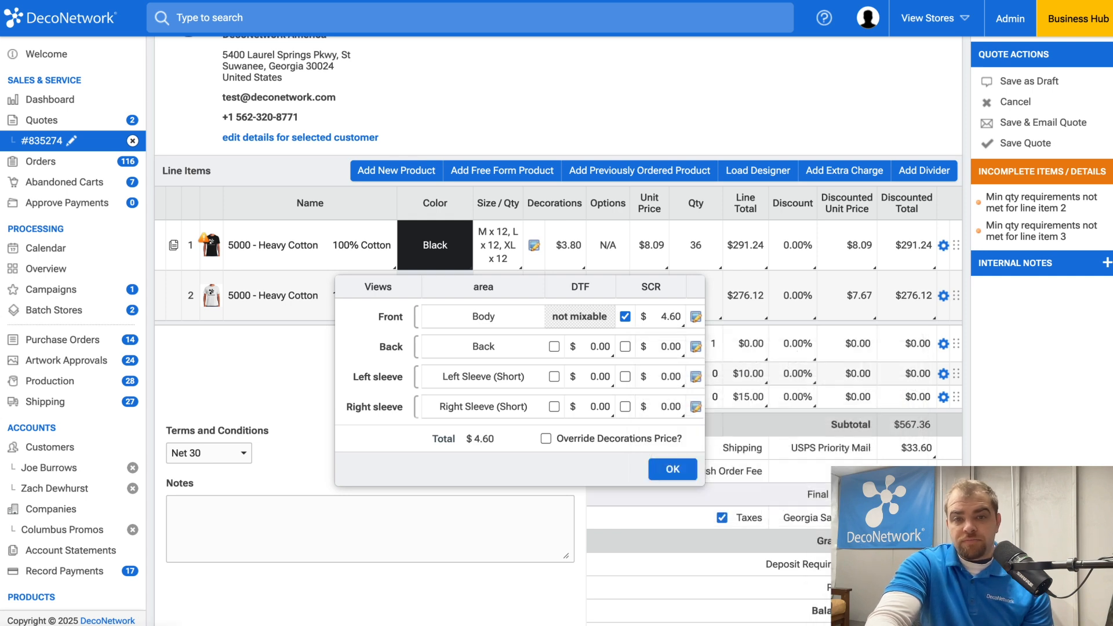
left_click(684, 475)
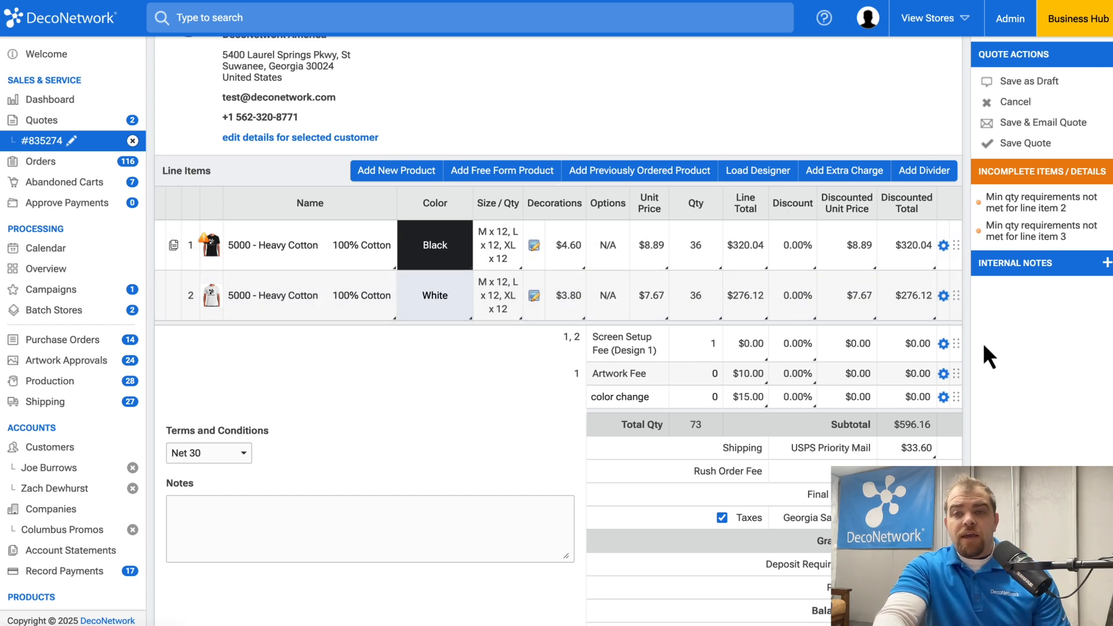
- Review the quote's internal notes section, Notes field and payment terms options, keeping Net 30
scroll(983, 342, "up", 4)
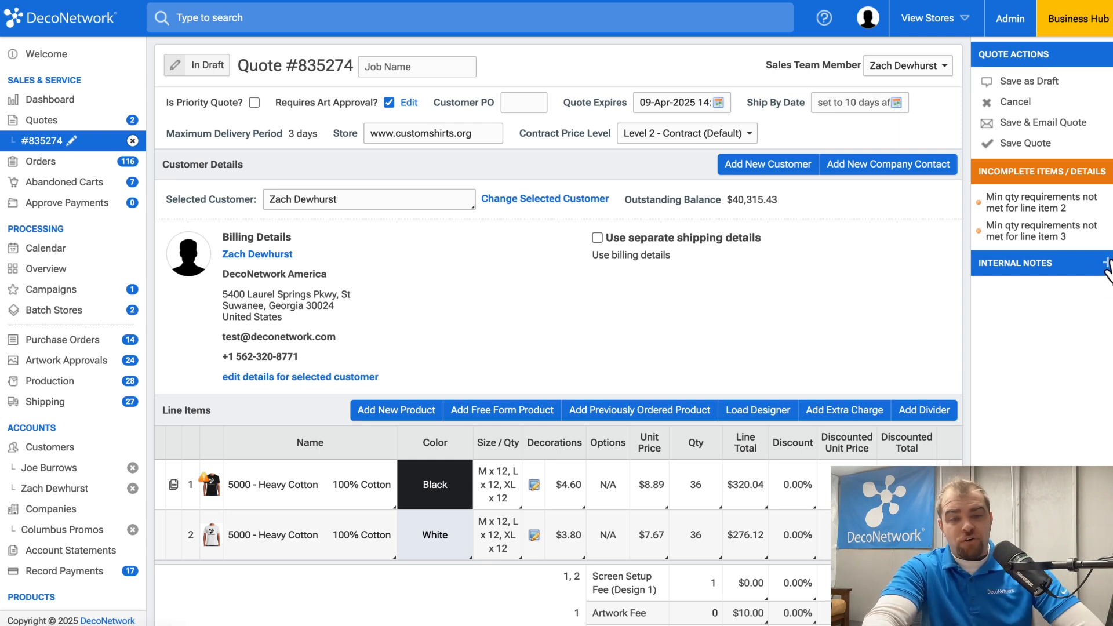
scroll(767, 290, "down", 4)
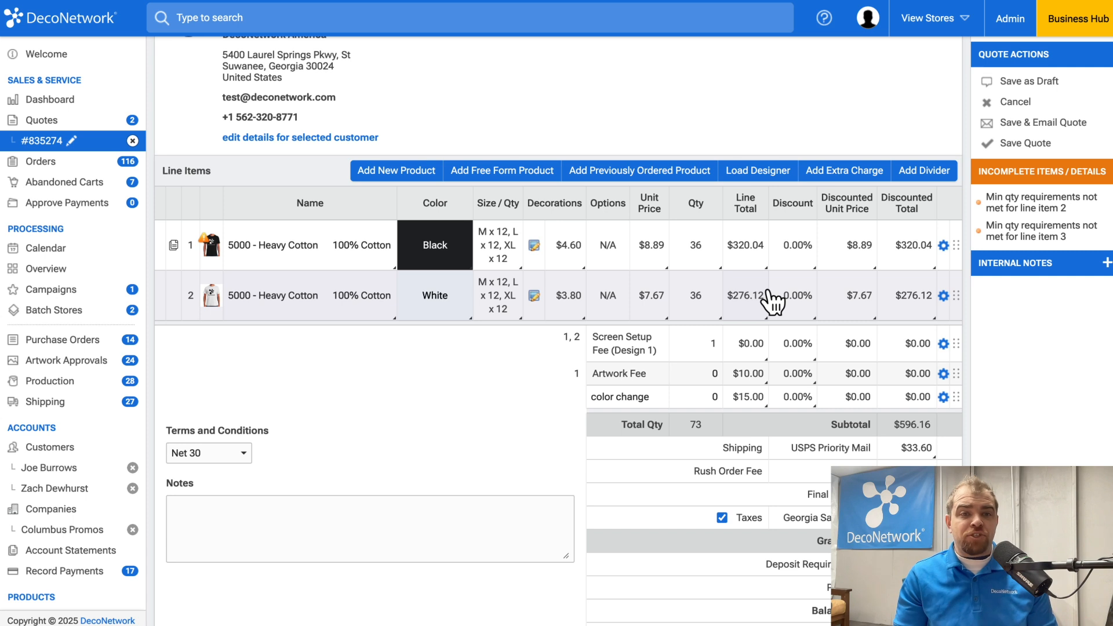
left_click(232, 539)
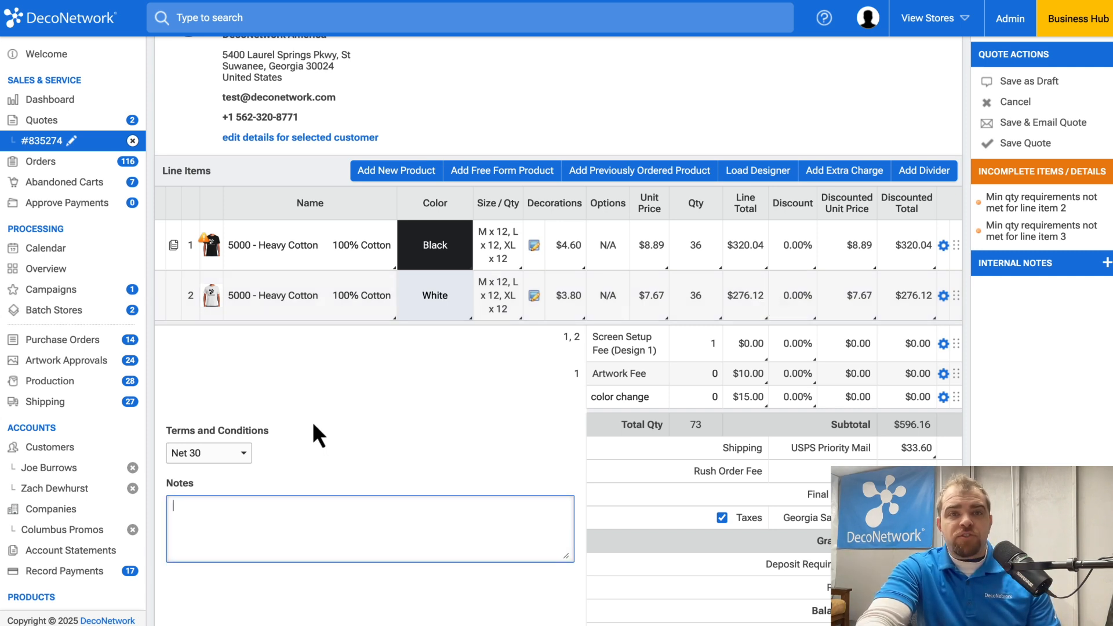
scroll(312, 422, "up", 1)
left_click(213, 491)
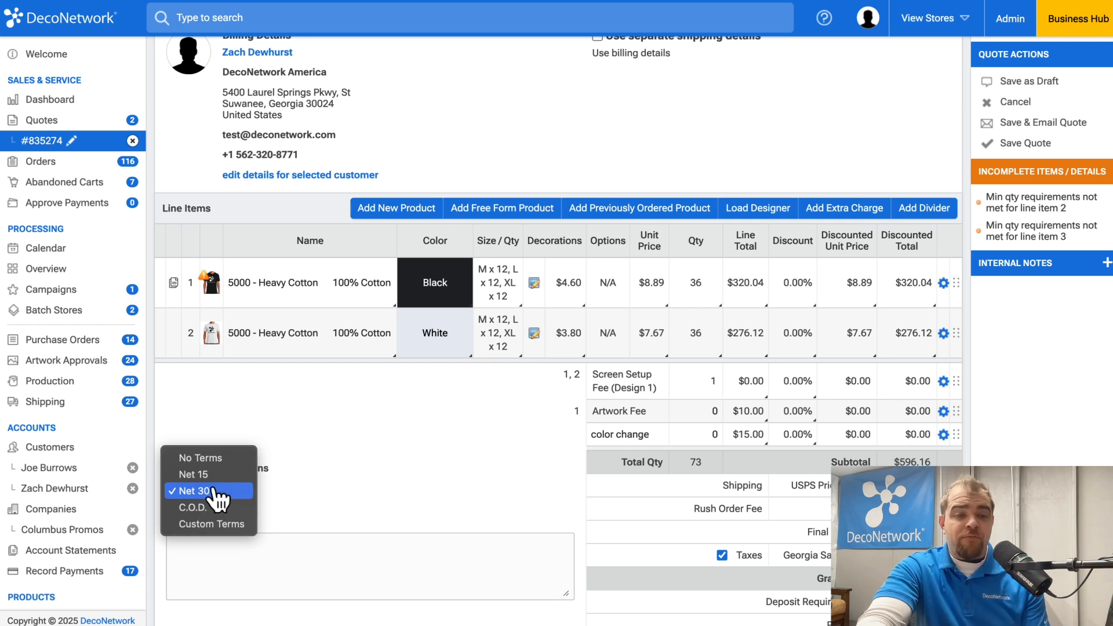
left_click(342, 432)
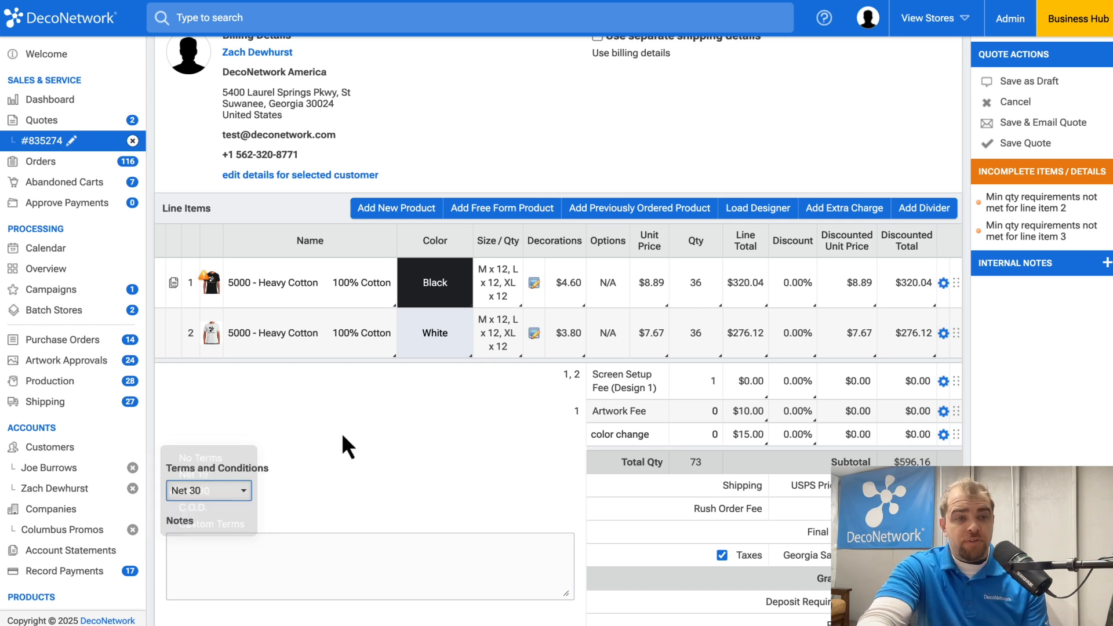
scroll(342, 432, "up", 5)
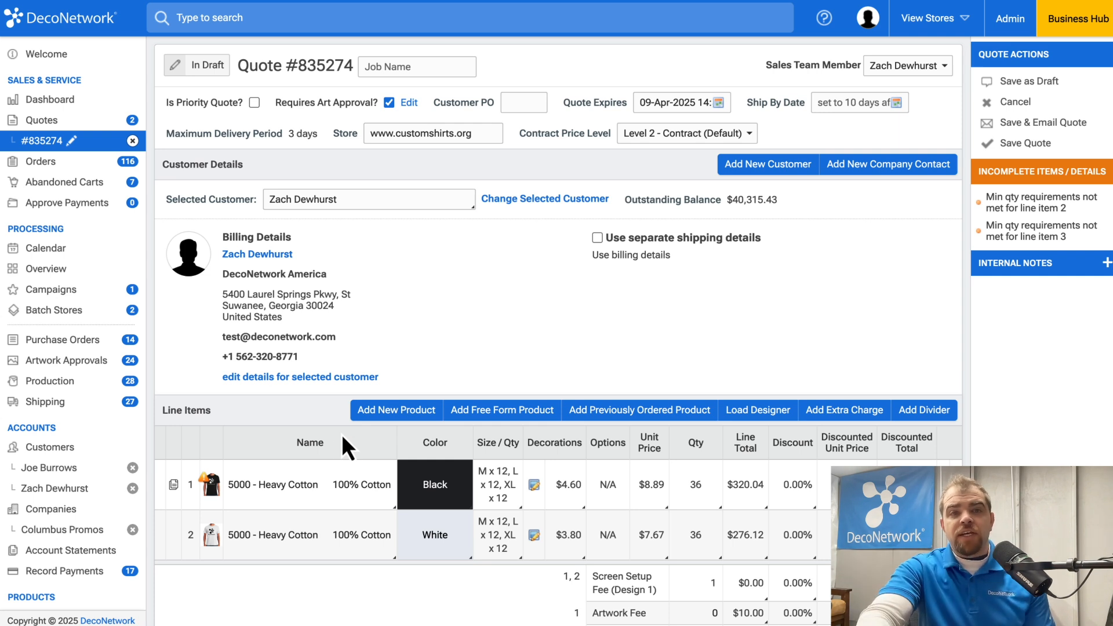
- Save the quote and send it to the customer by email
left_click(1047, 143)
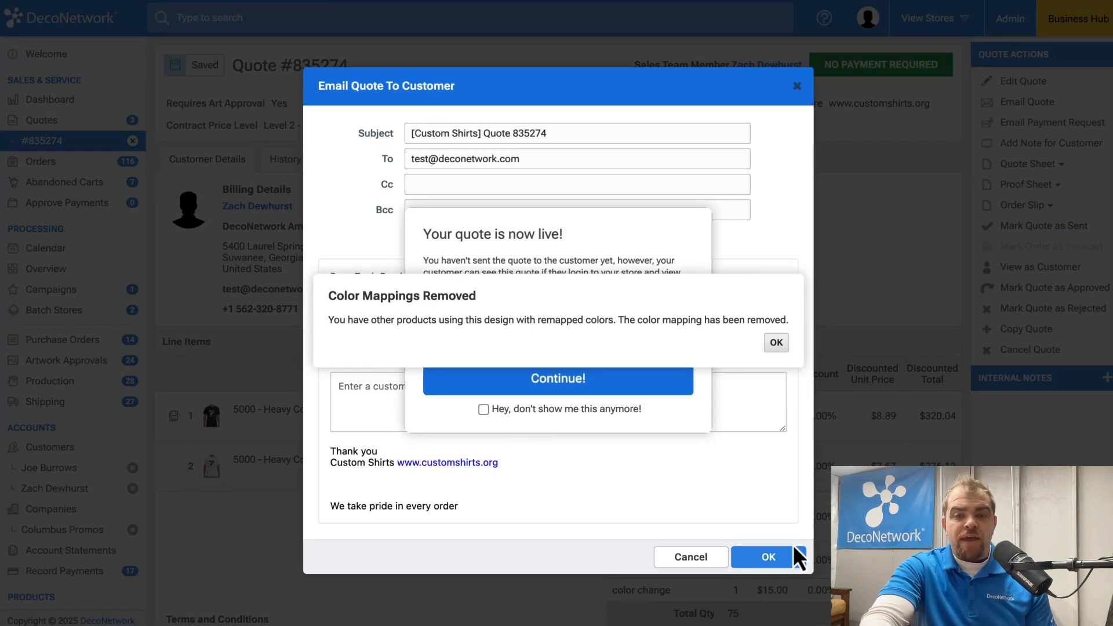
left_click(783, 557)
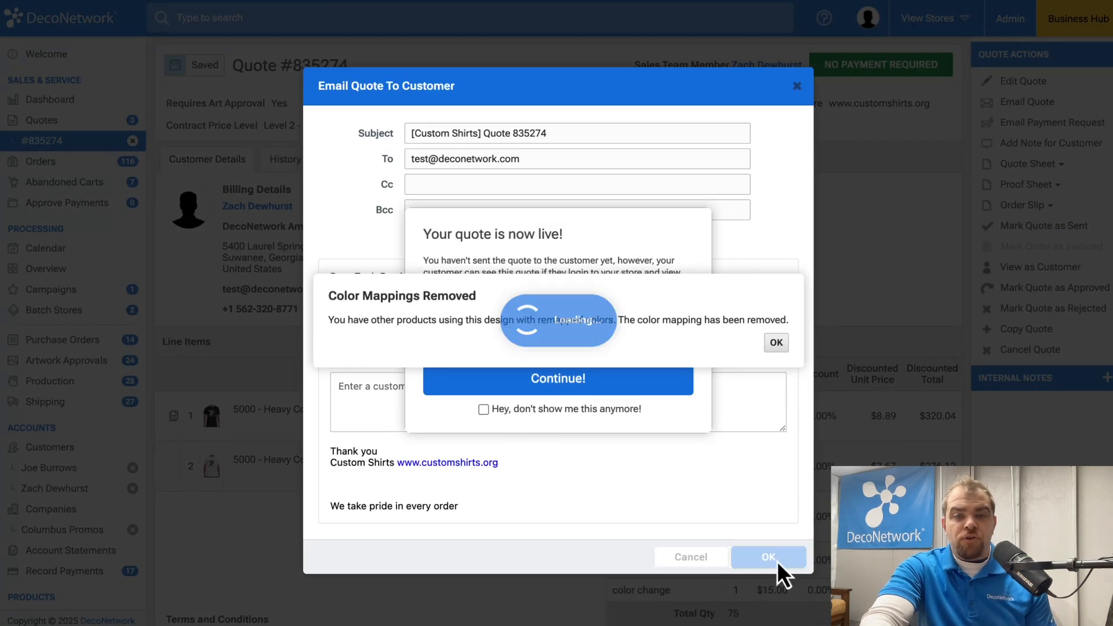
- Dismiss the live-quote notice, switch to the customer's Custom Shirts store account and open the saved quote dated 28-Feb-25 from its quotes
left_click(632, 385)
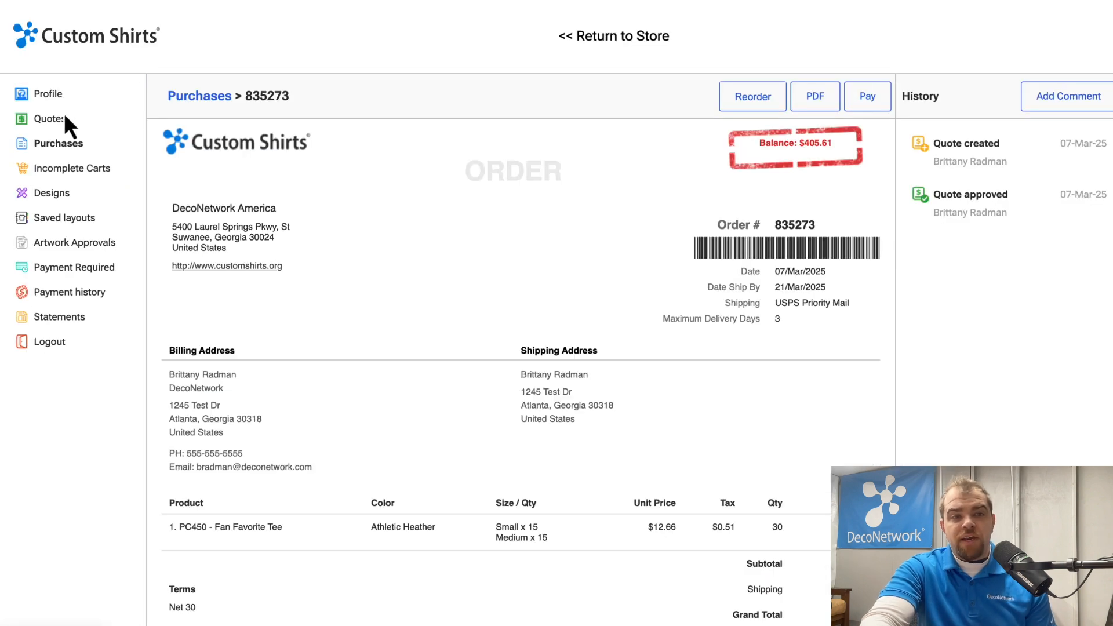
left_click(53, 121)
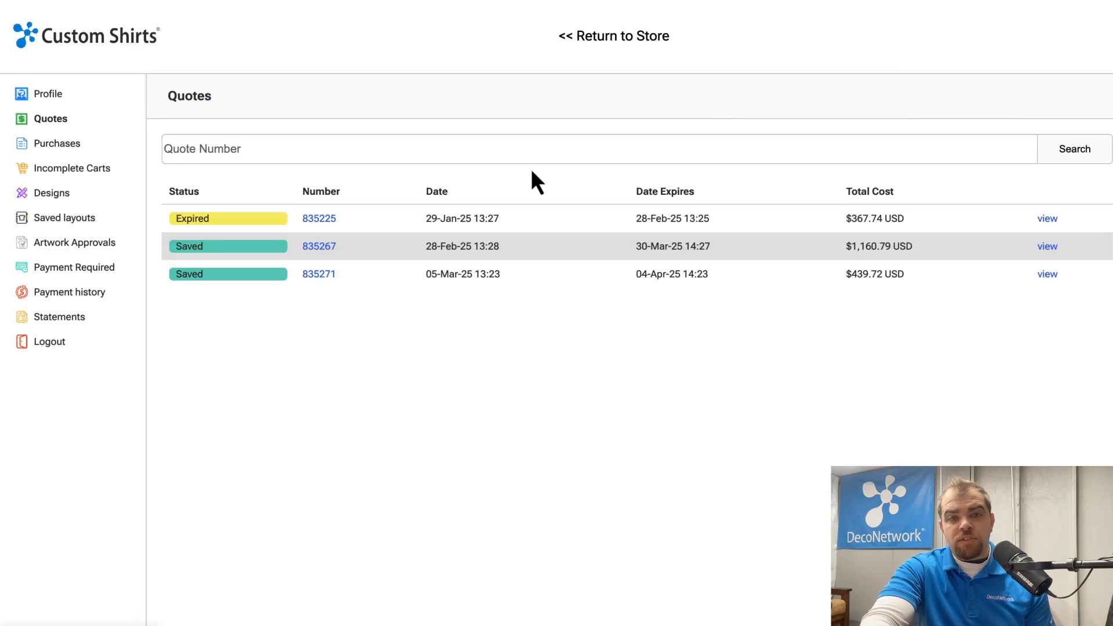
left_click(323, 246)
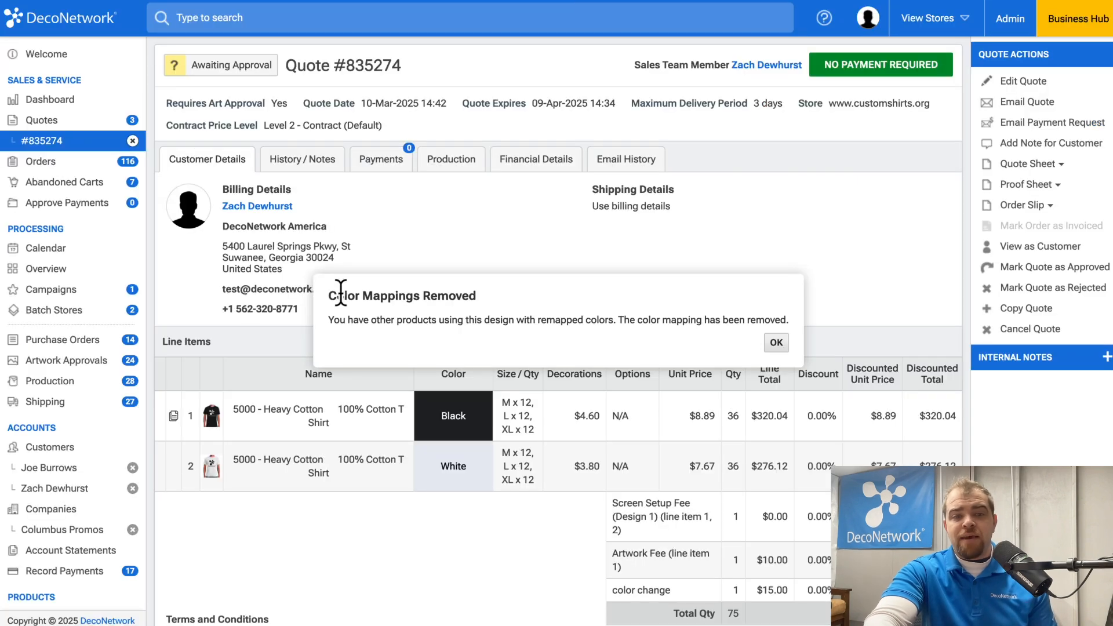
- Back in DecoNetwork, dismiss the color mapping notice and mark the T-shirt quote as approved to convert it into an order
left_click(776, 343)
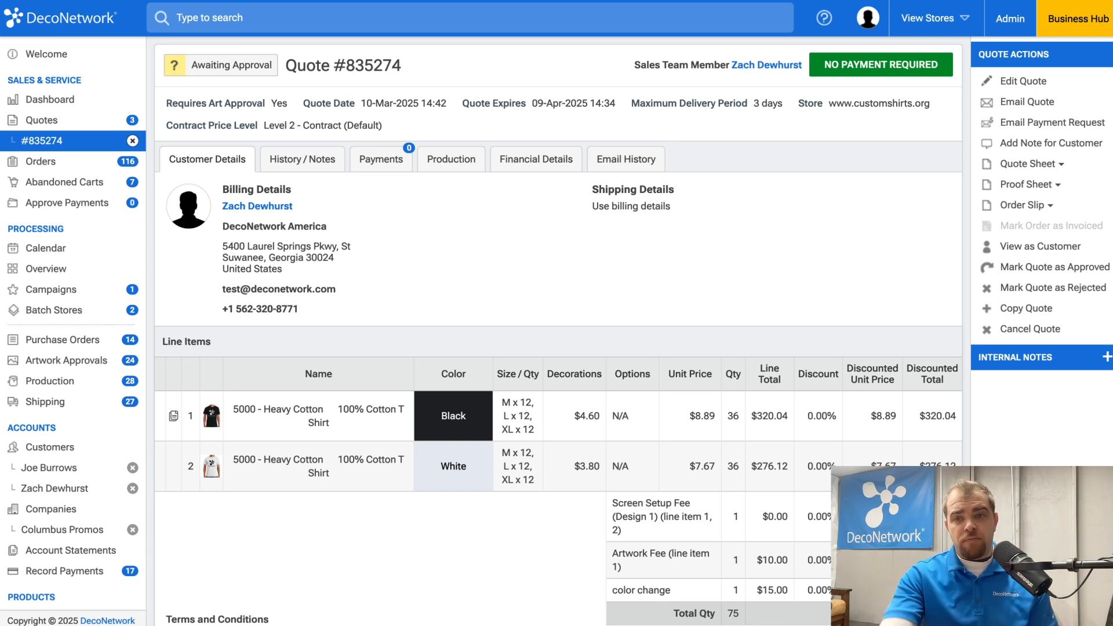
left_click(1017, 271)
left_click(709, 375)
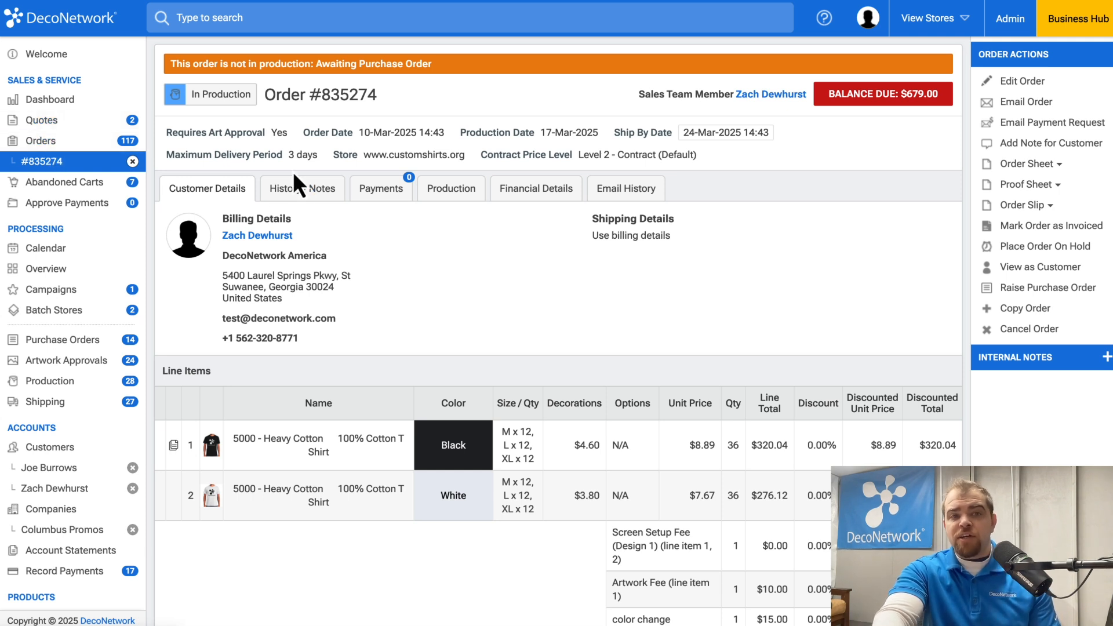
- Review the order's history and notes, payments, production status, financial details and email history, ending on the customer details
left_click(294, 191)
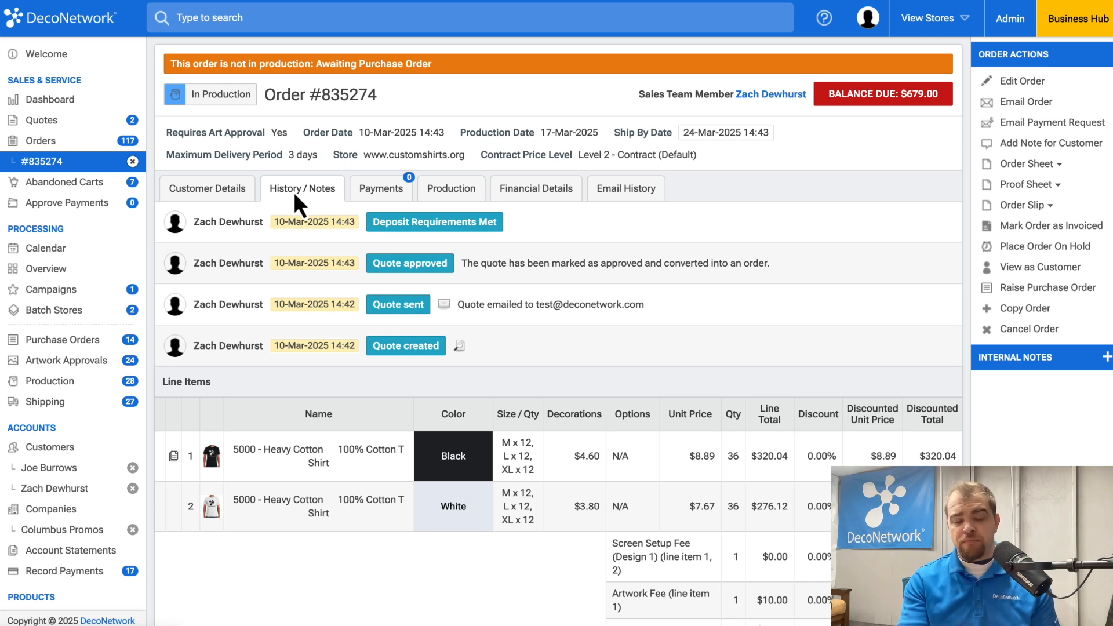
left_click(379, 202)
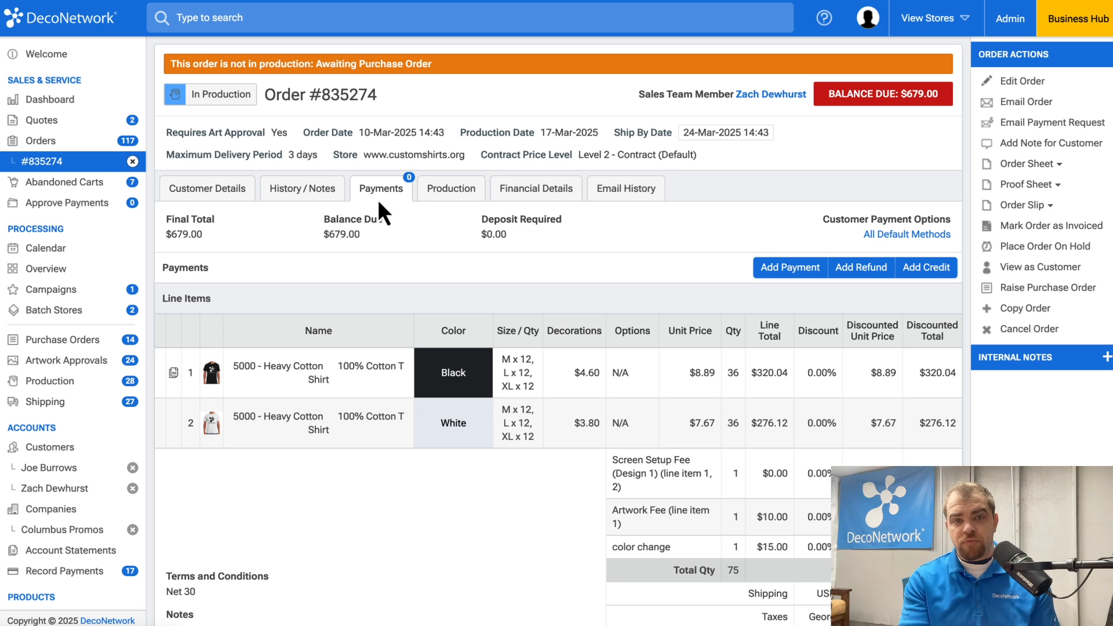
left_click(465, 195)
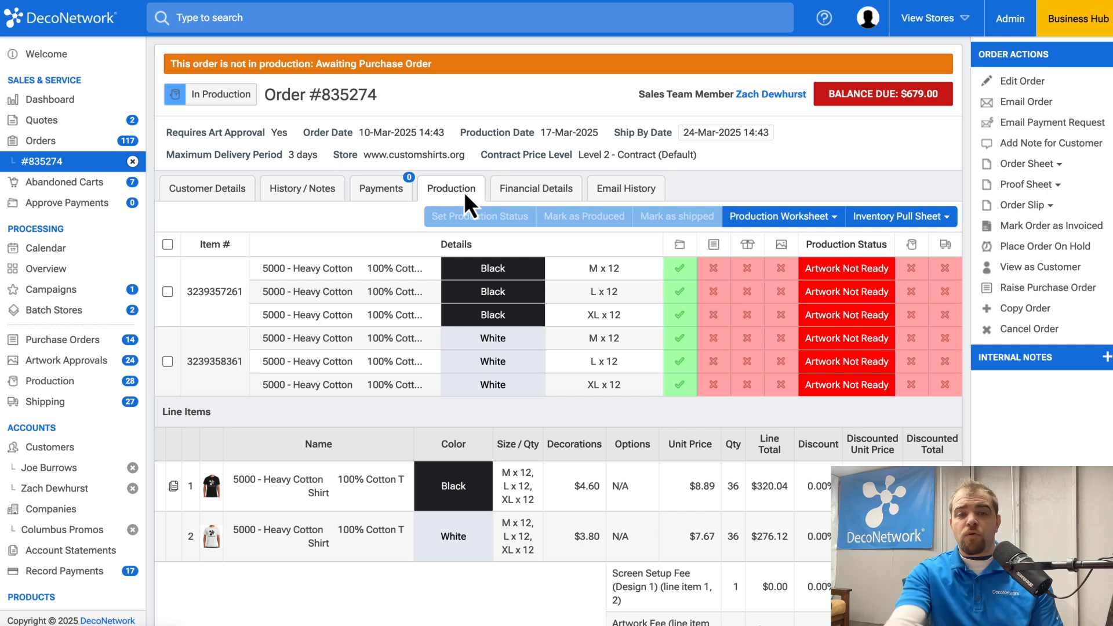
left_click(518, 196)
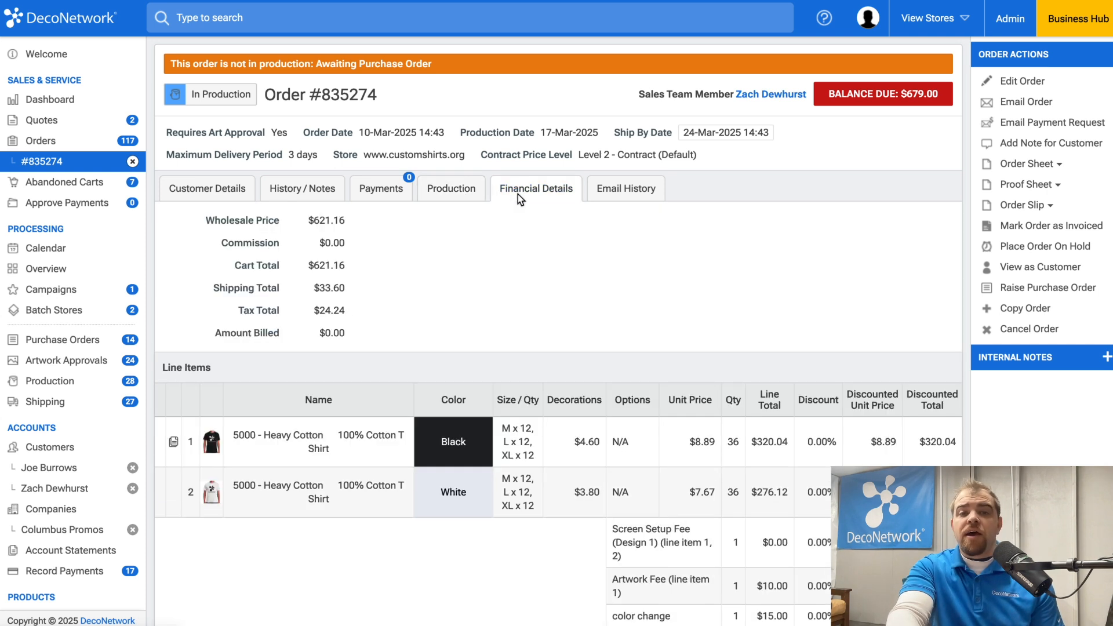
left_click(634, 193)
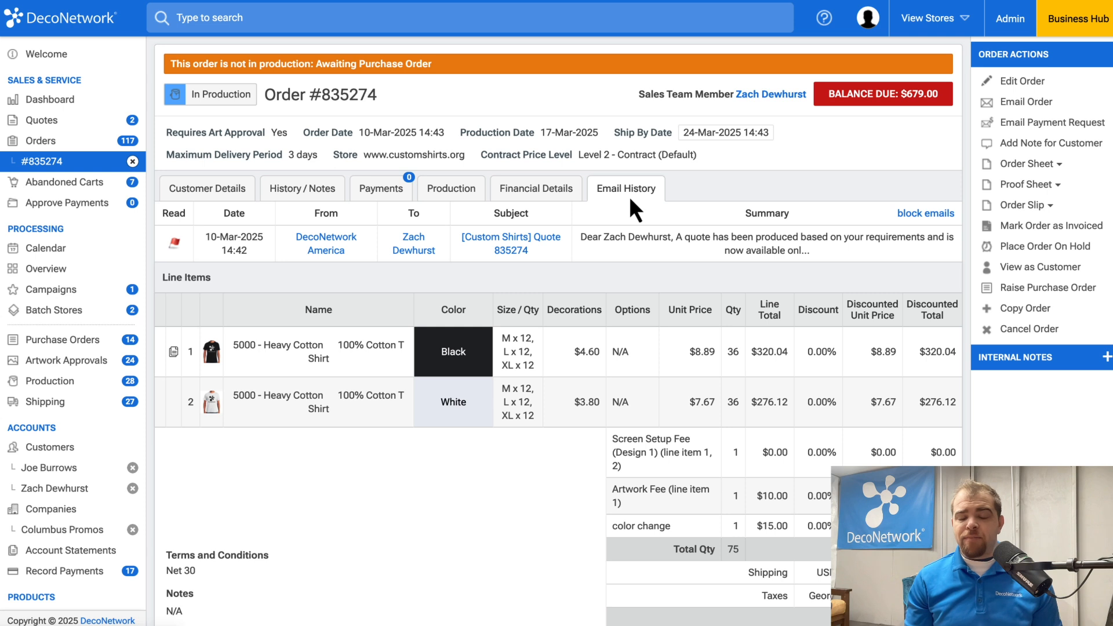
left_click(189, 196)
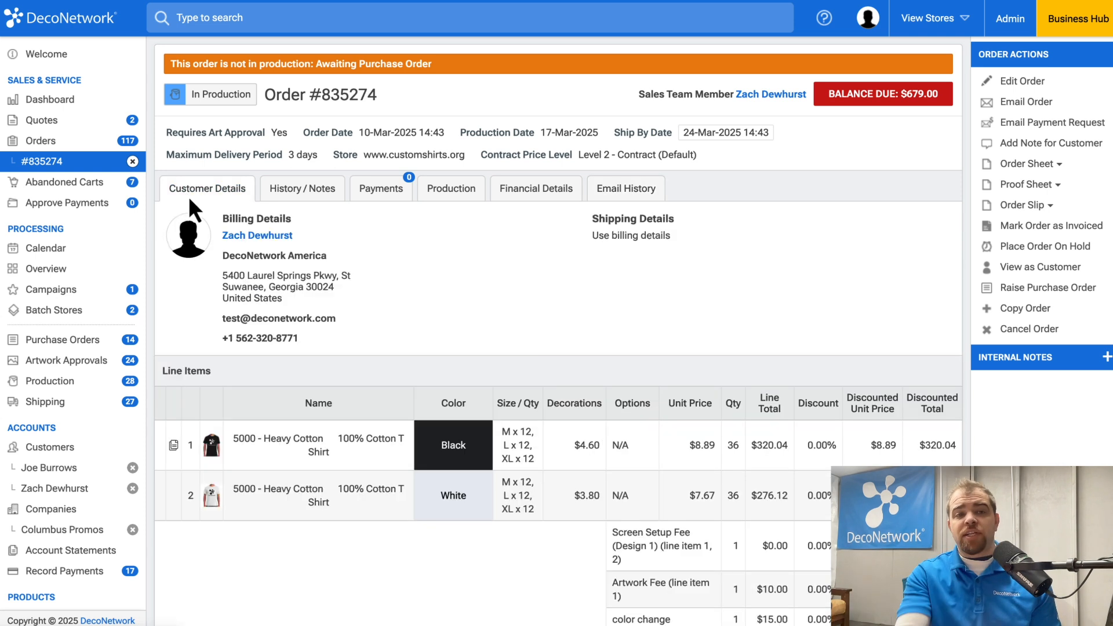